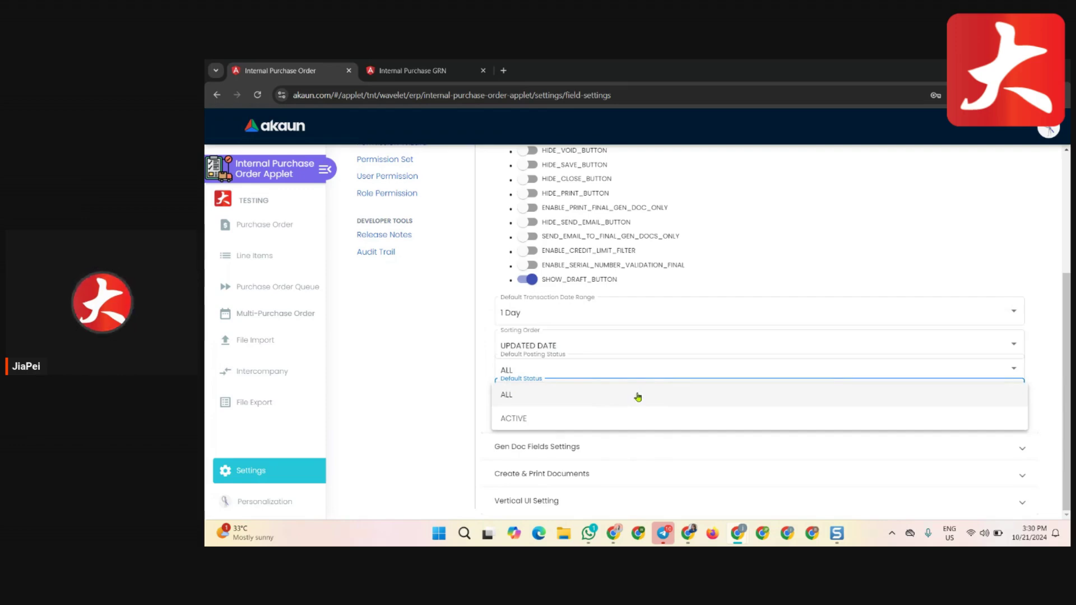
Step: Set the Default Status to ALL and append a comma to the end of the Fuzzy Search Columns list
click(638, 397)
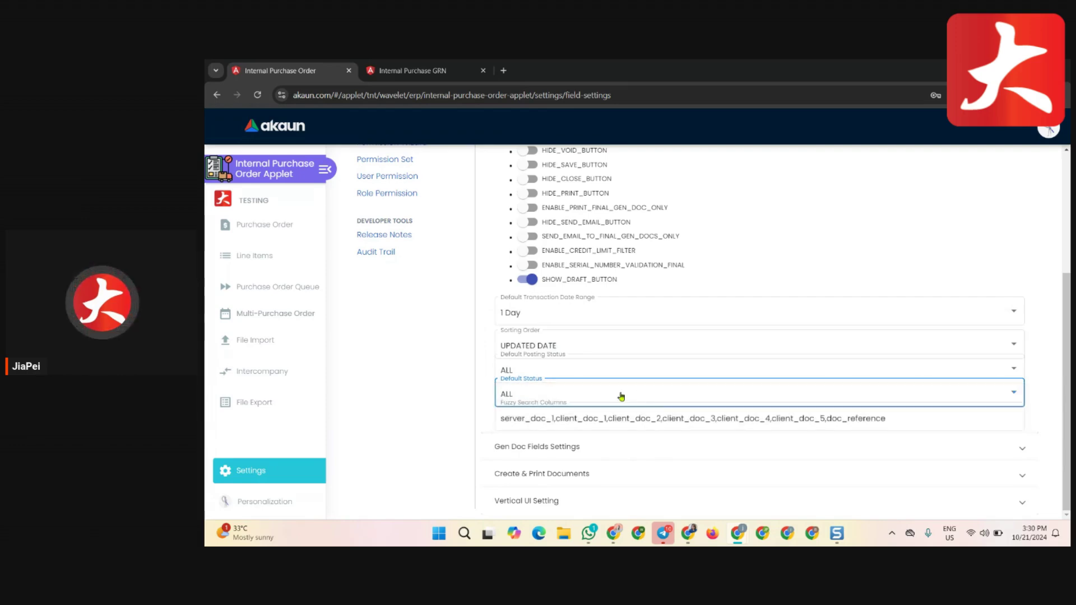
click(519, 430)
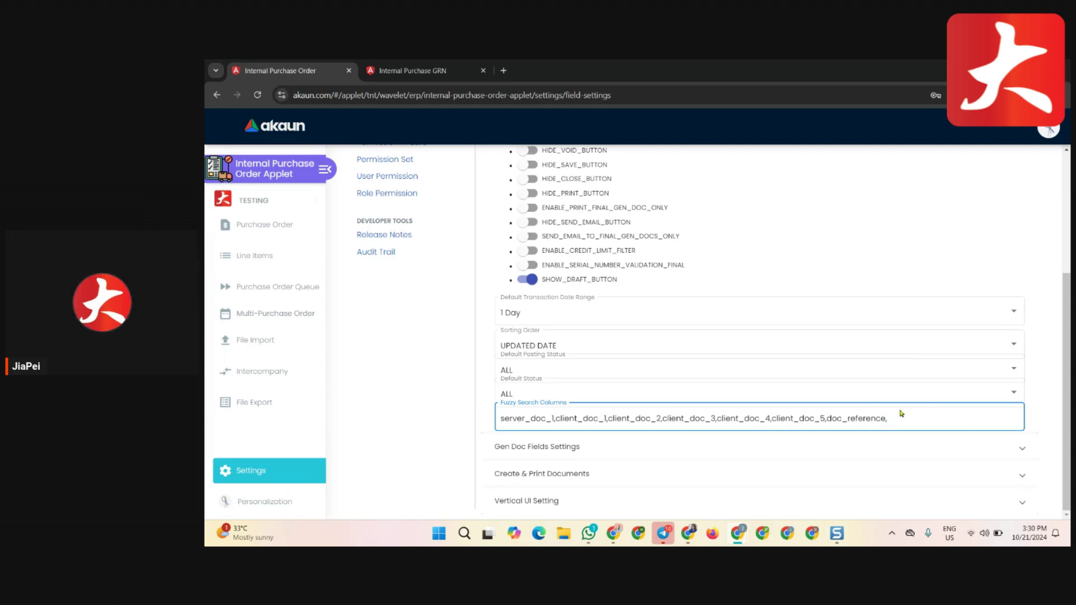
Step: Enable HIDE_DOC_NO_COMPANY and HIDE_DOC_NO_BRANCH in the Gen Doc Fields Settings
click(631, 454)
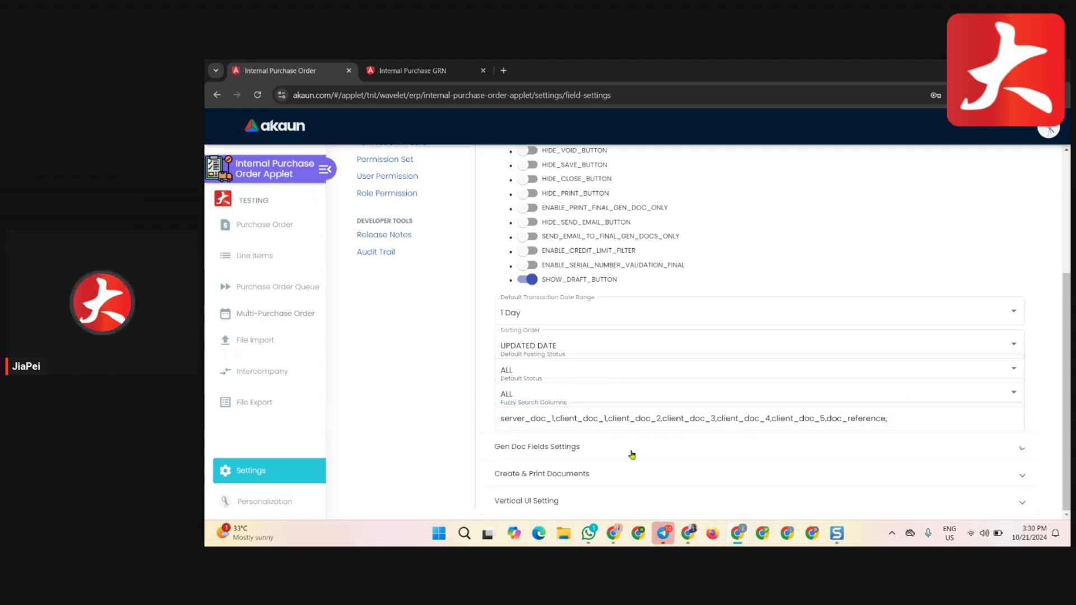
scroll(681, 404, up, 5)
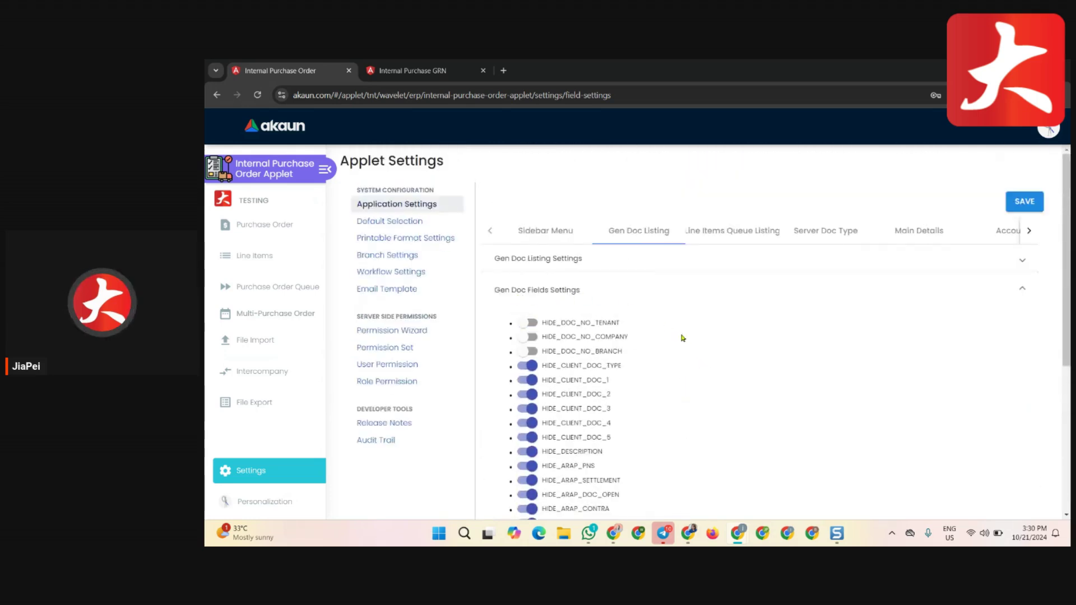
click(618, 337)
click(619, 351)
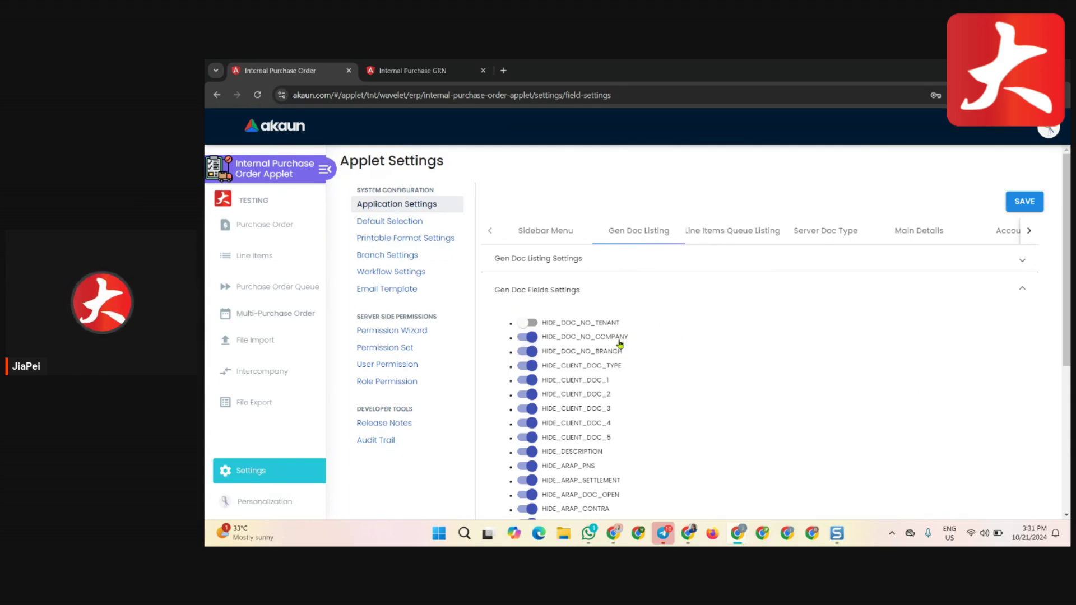
Step: Review the remaining hide and show options in the Gen Doc Fields Settings
scroll(759, 371, down, 1)
scroll(775, 374, down, 3)
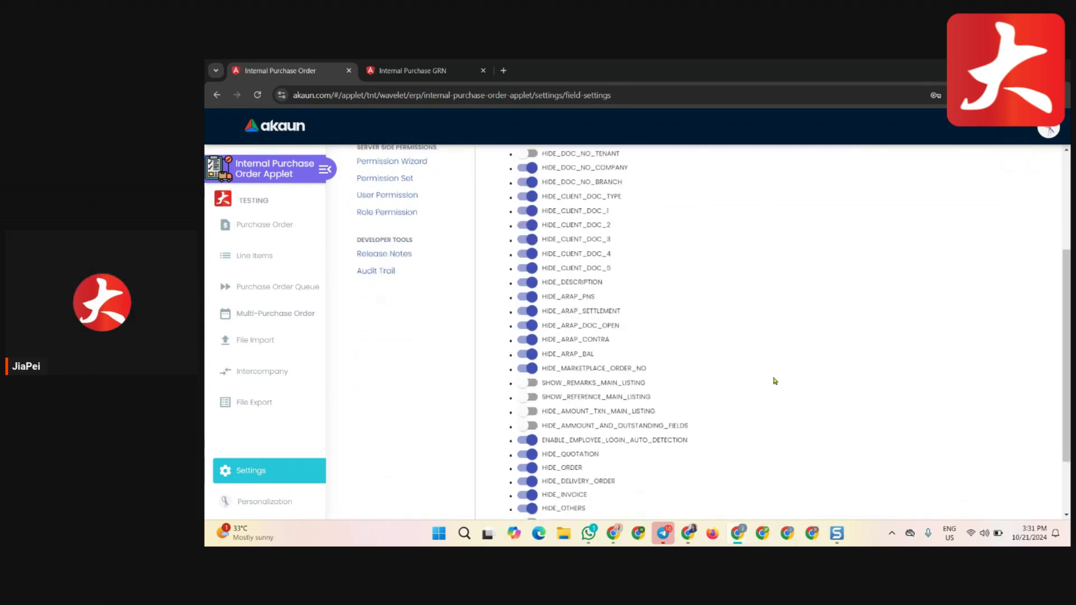
scroll(779, 381, up, 2)
scroll(763, 370, down, 3)
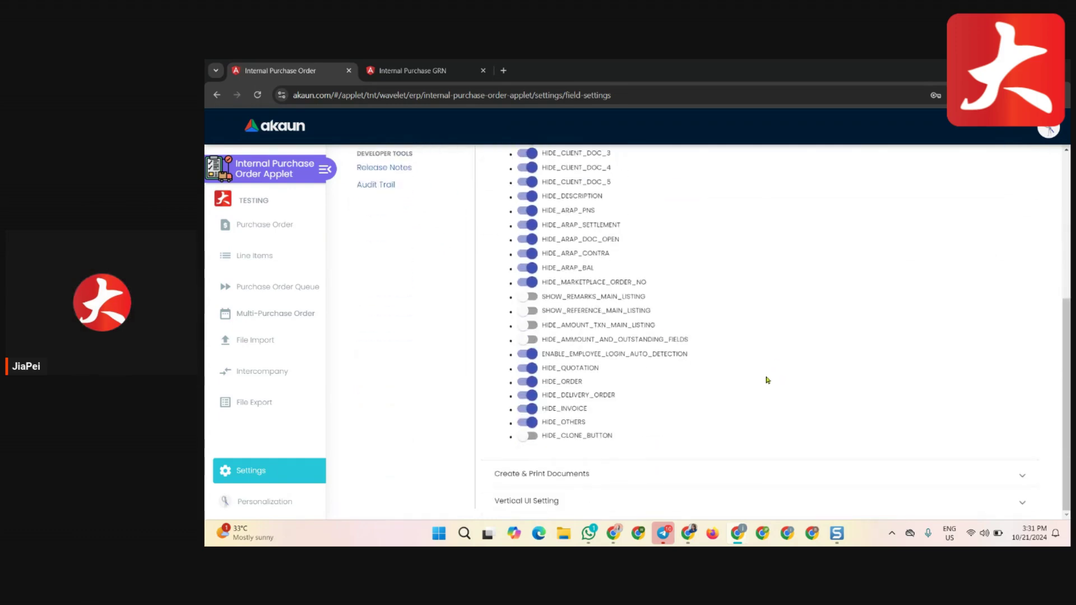
Step: Examine the Create & Print Documents option and the Vertical UI Setting options for the Gen Doc Listing
click(755, 477)
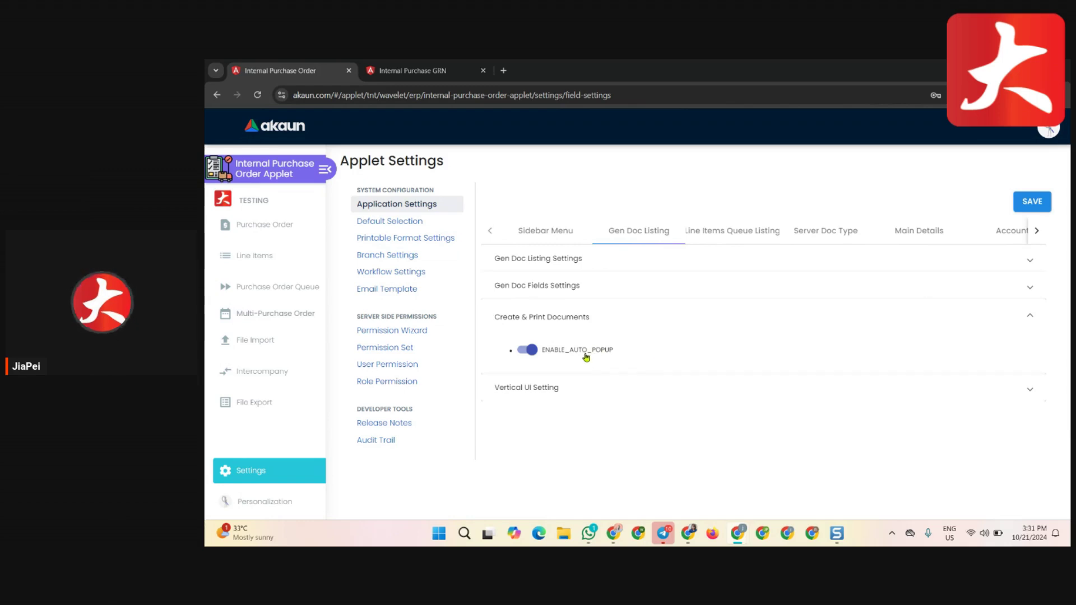
click(690, 389)
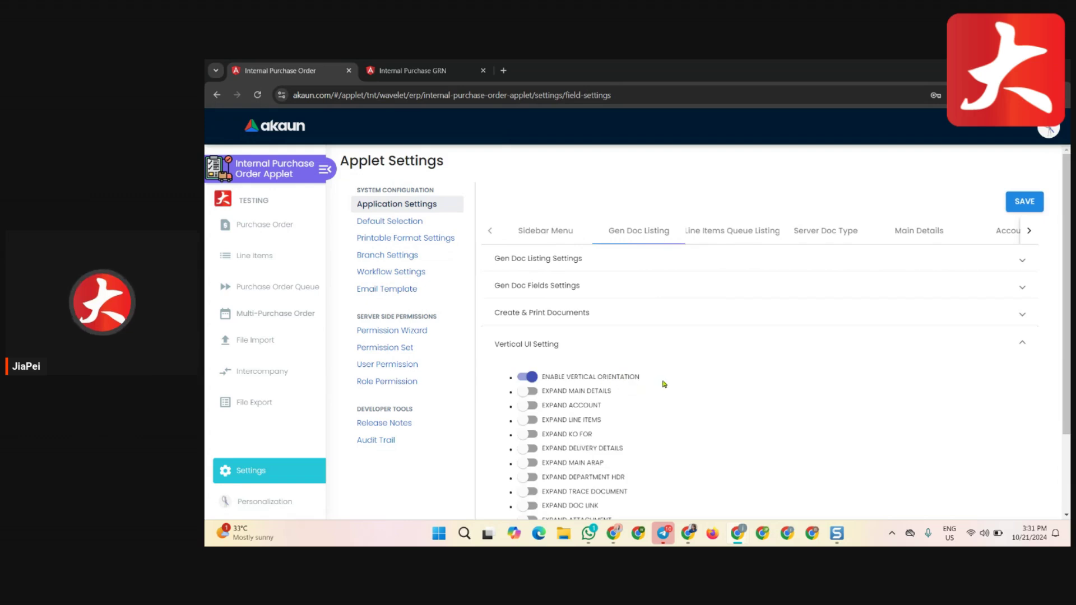
scroll(675, 392, down, 3)
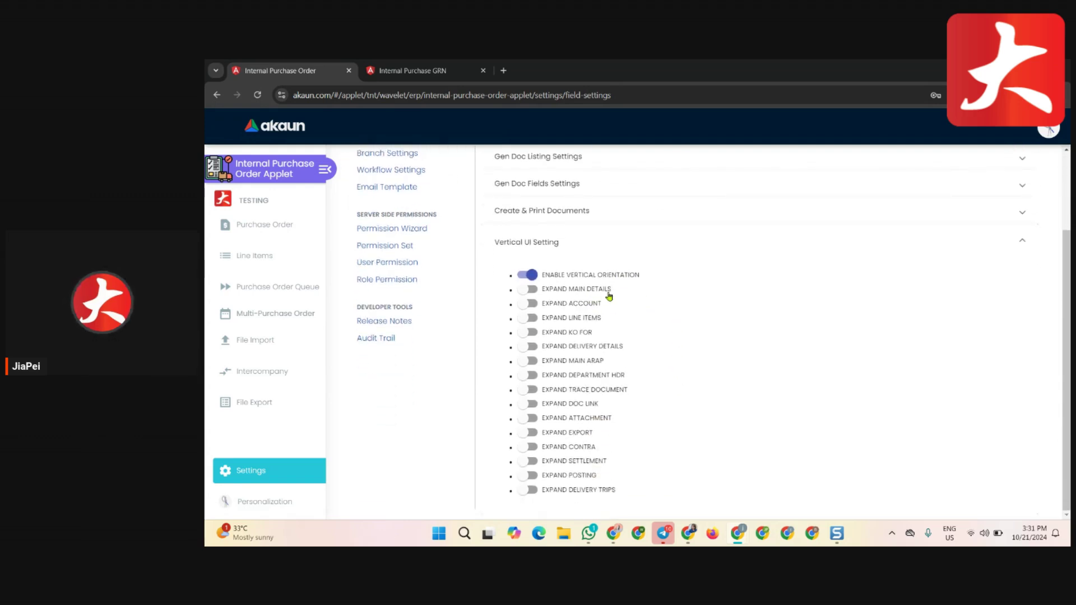
scroll(623, 476, up, 3)
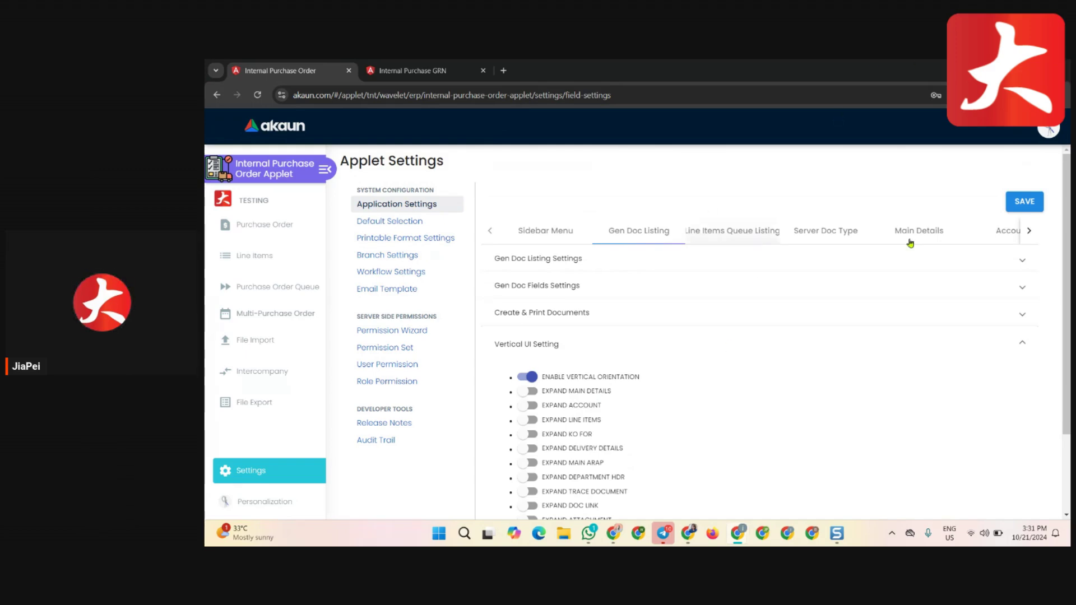
Step: Examine the Line Items Queue Listing option and the Server Doc Type Settings
click(720, 236)
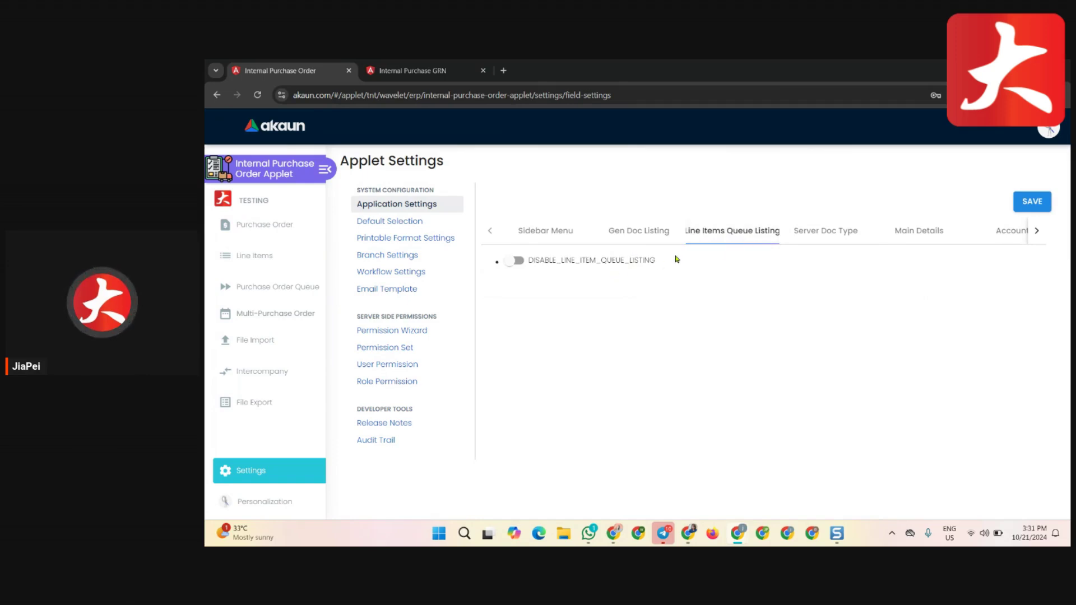
click(858, 243)
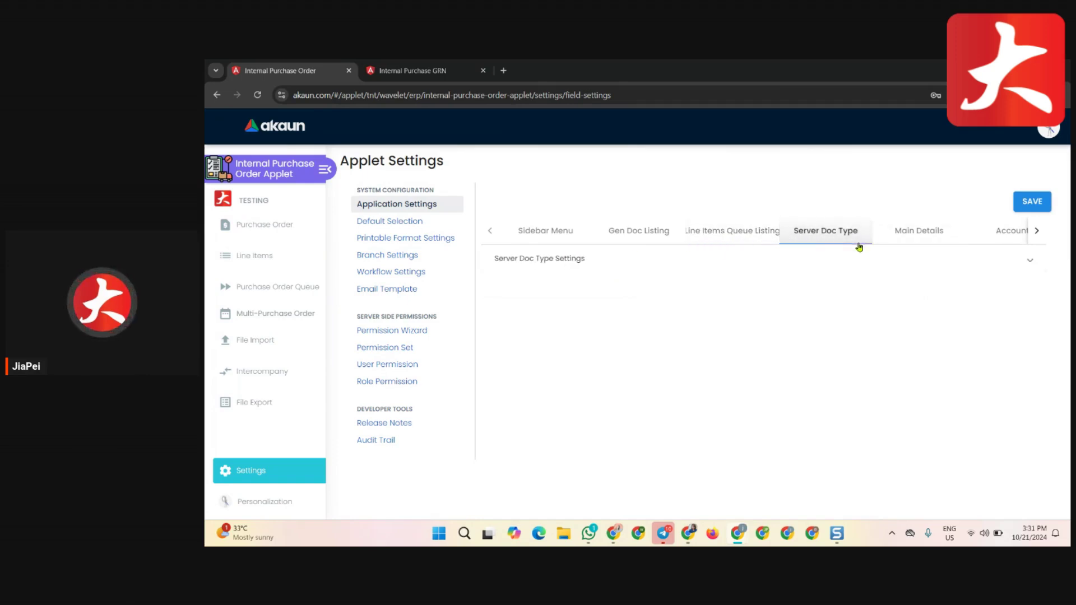
click(756, 267)
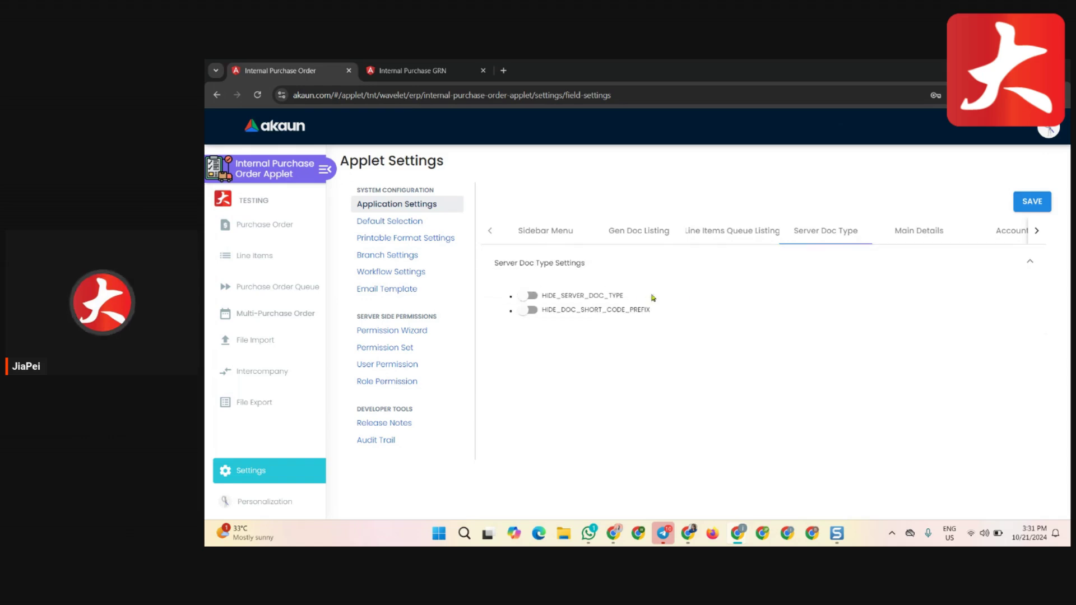
Step: Review the Main Details configuration, covering the Doc Settings and the External Documents options
click(903, 231)
click(778, 275)
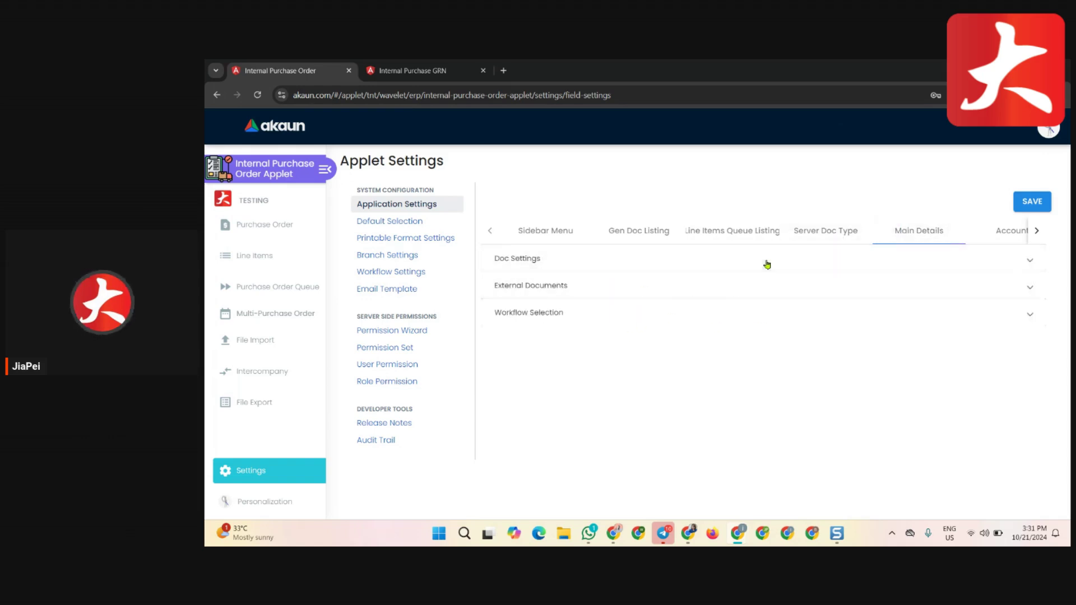
scroll(818, 325, down, 2)
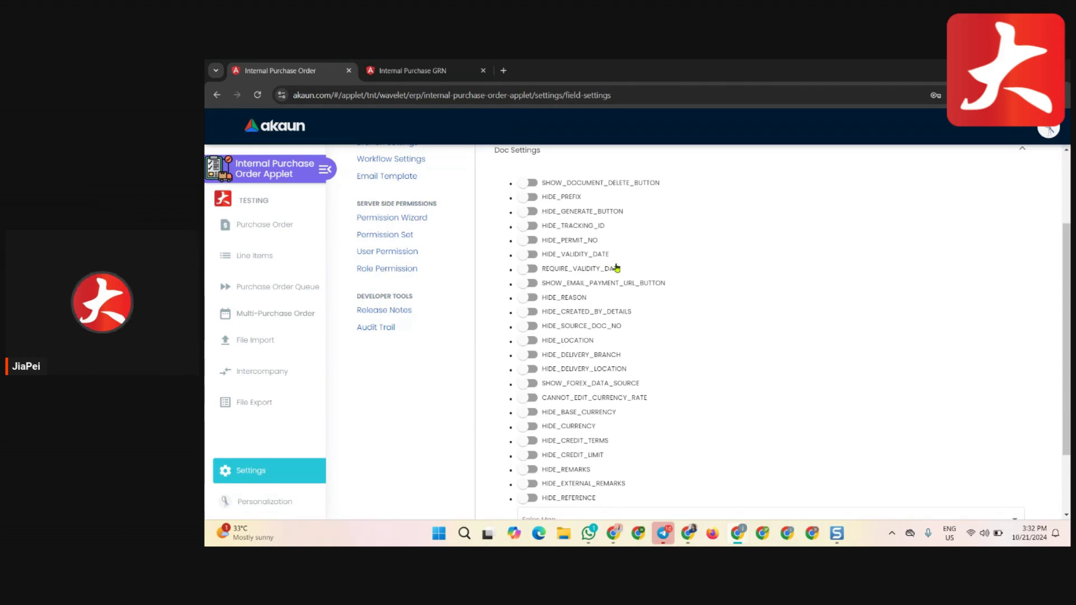
scroll(784, 252, up, 2)
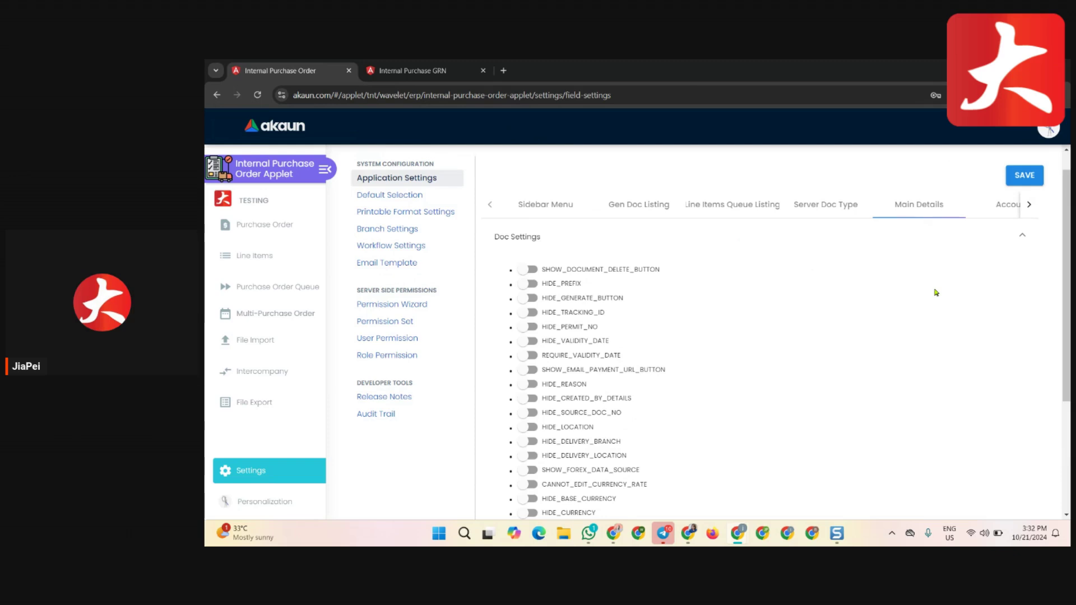
scroll(936, 292, down, 3)
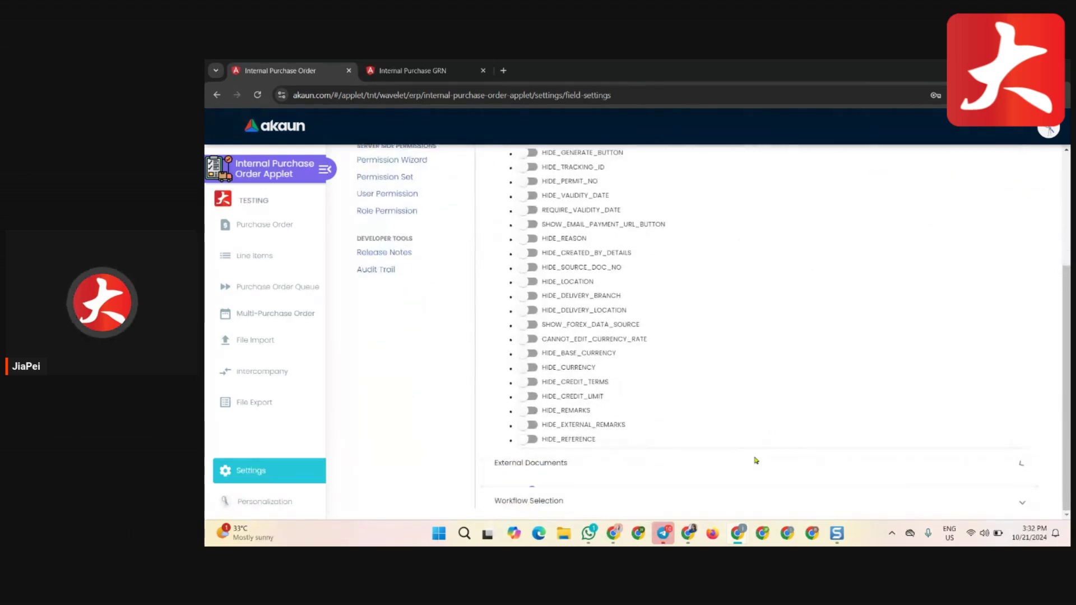
click(751, 460)
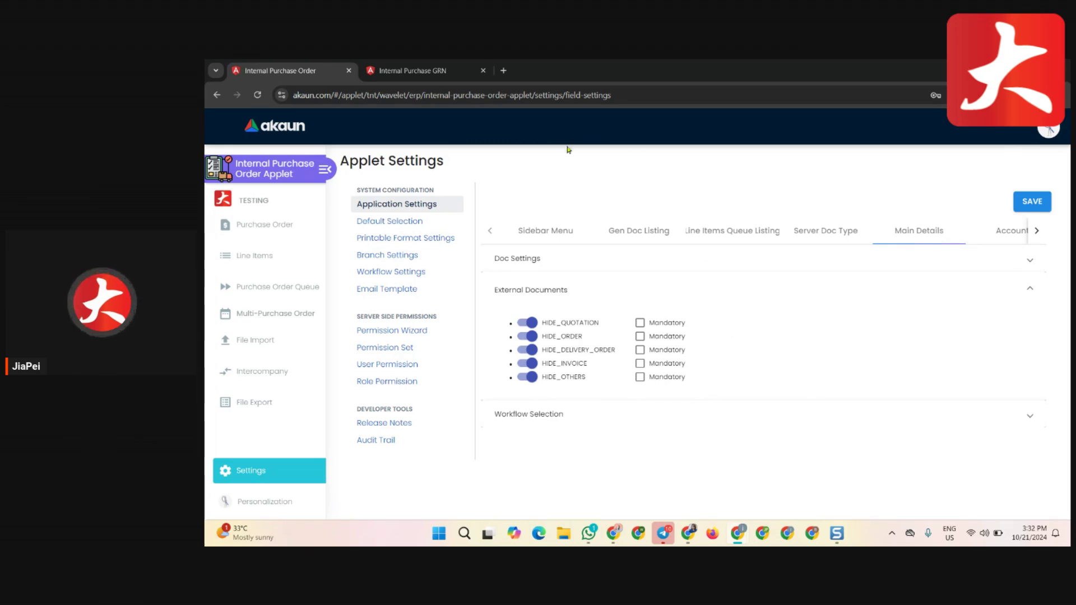
Step: Examine the Account configuration's Entity Details Settings and Billing Settings
click(992, 234)
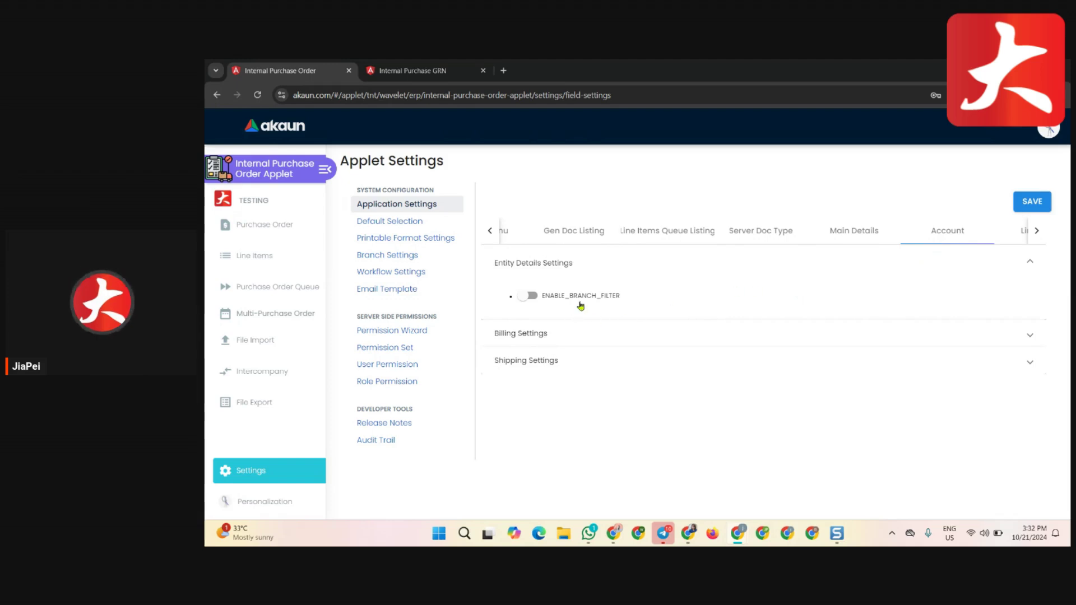
click(738, 338)
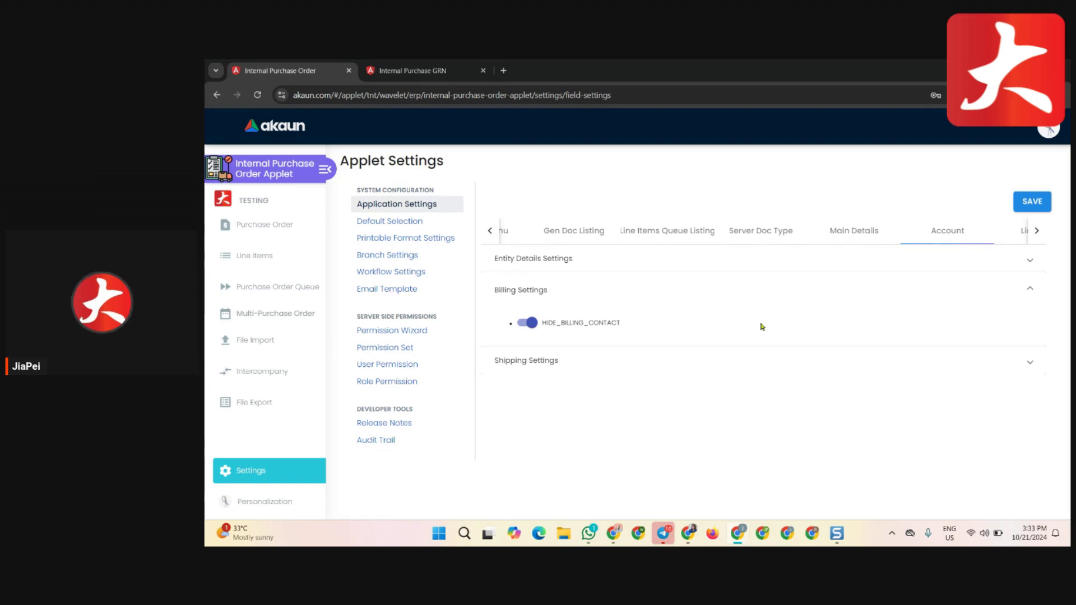
Step: Review the full list of Lines Settings options in the Line Items configuration
click(1026, 230)
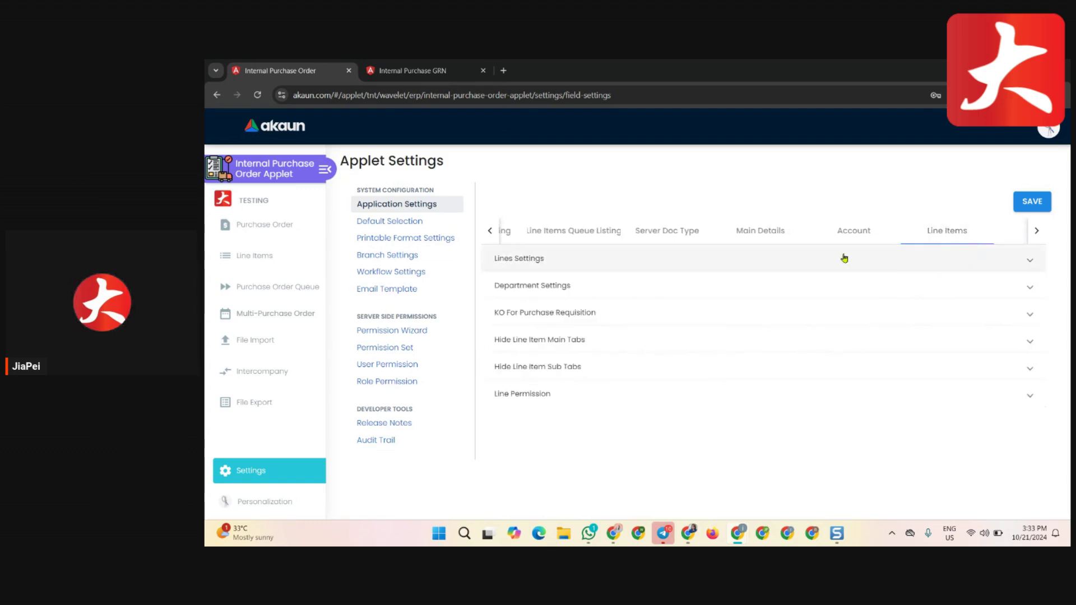
click(843, 257)
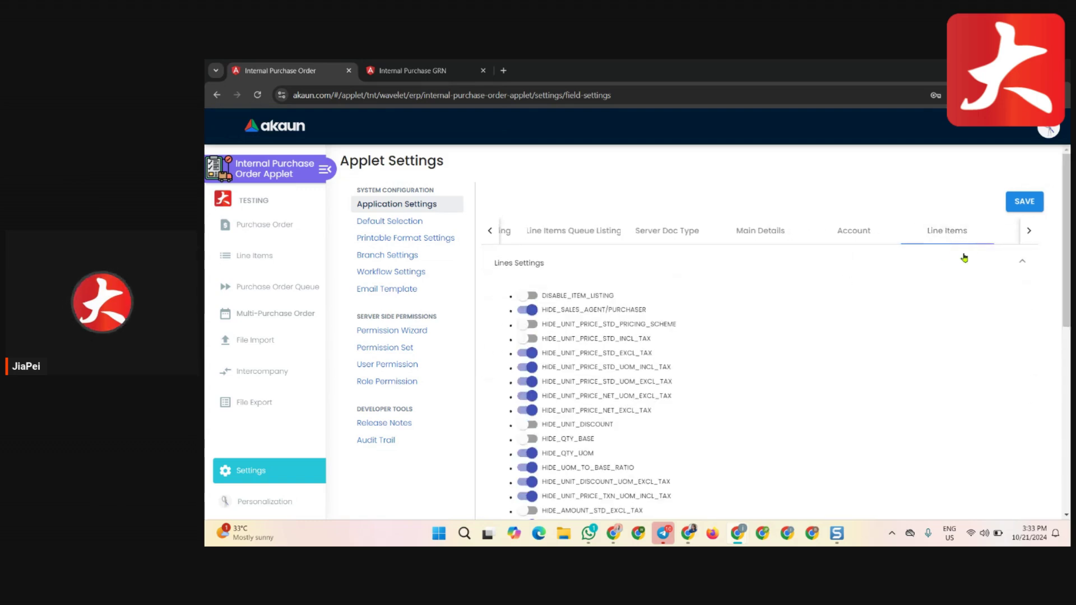
scroll(886, 331, down, 2)
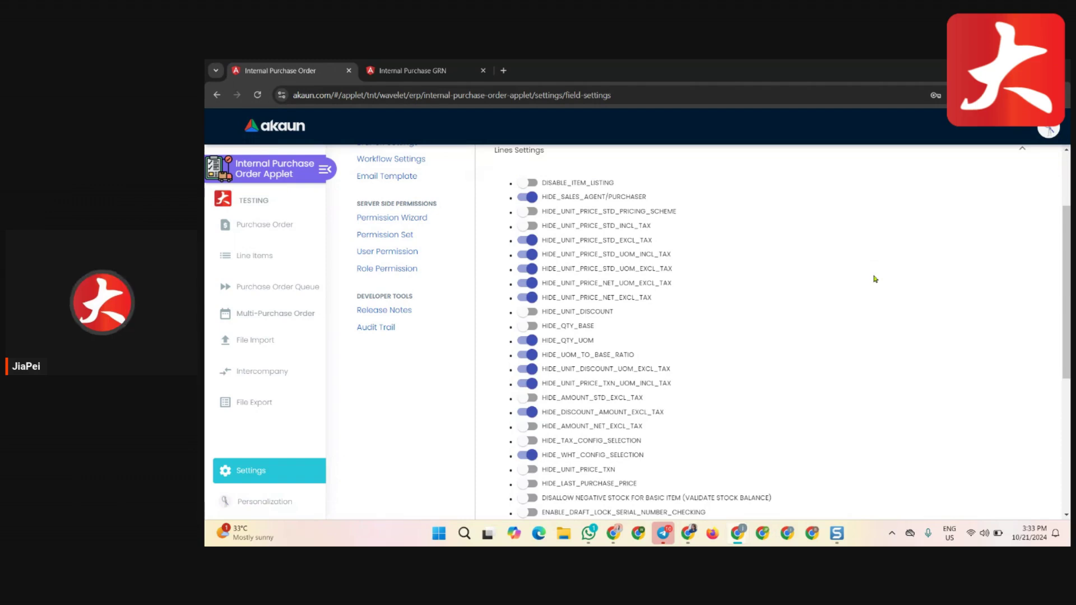
scroll(877, 284, down, 3)
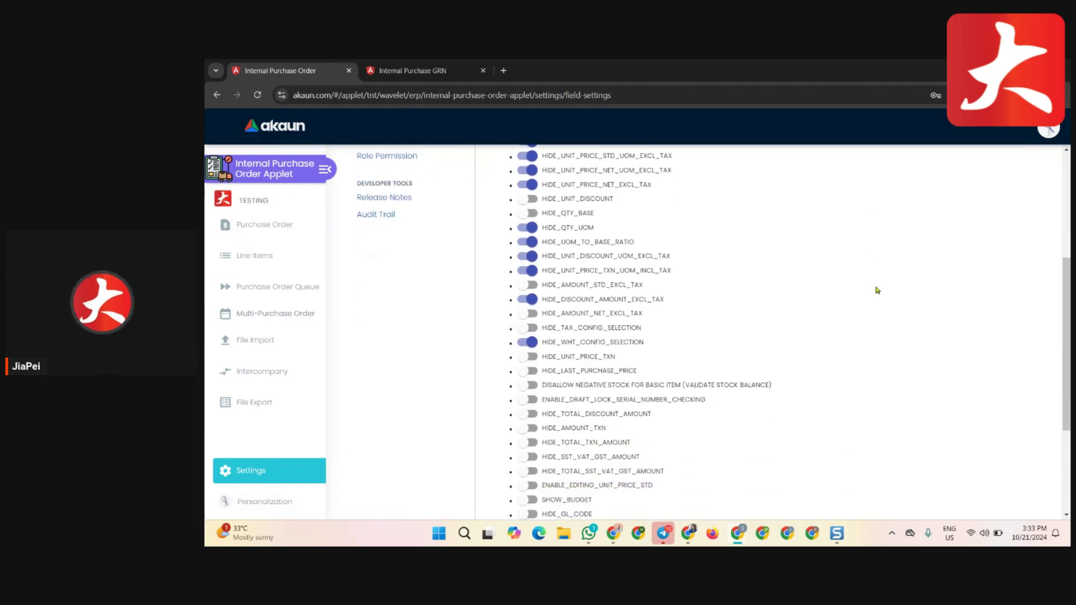
scroll(876, 288, up, 3)
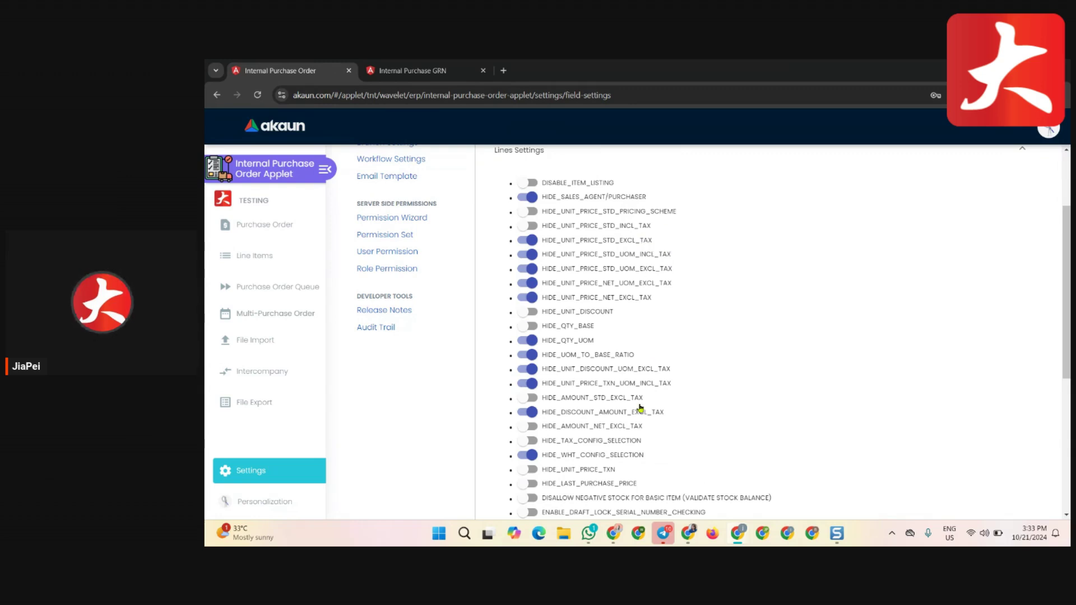
scroll(872, 370, up, 2)
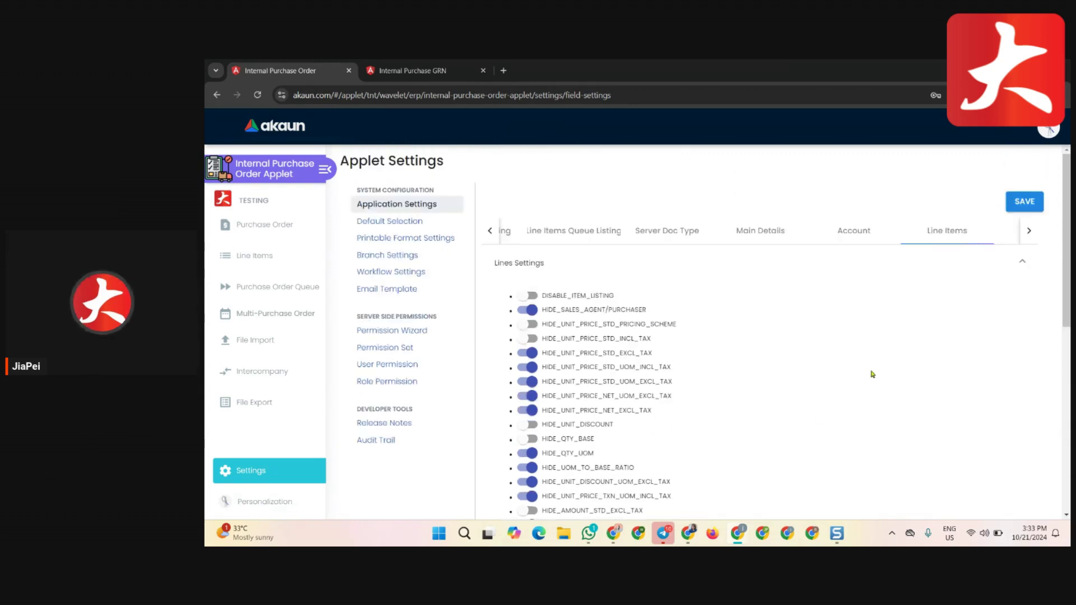
scroll(625, 350, down, 2)
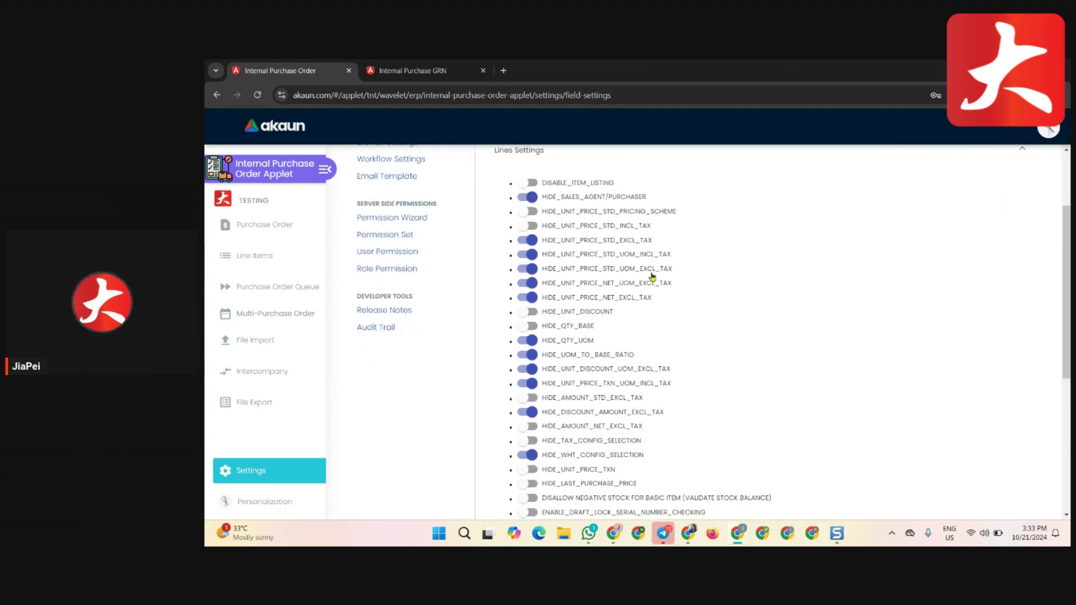
scroll(776, 322, down, 1)
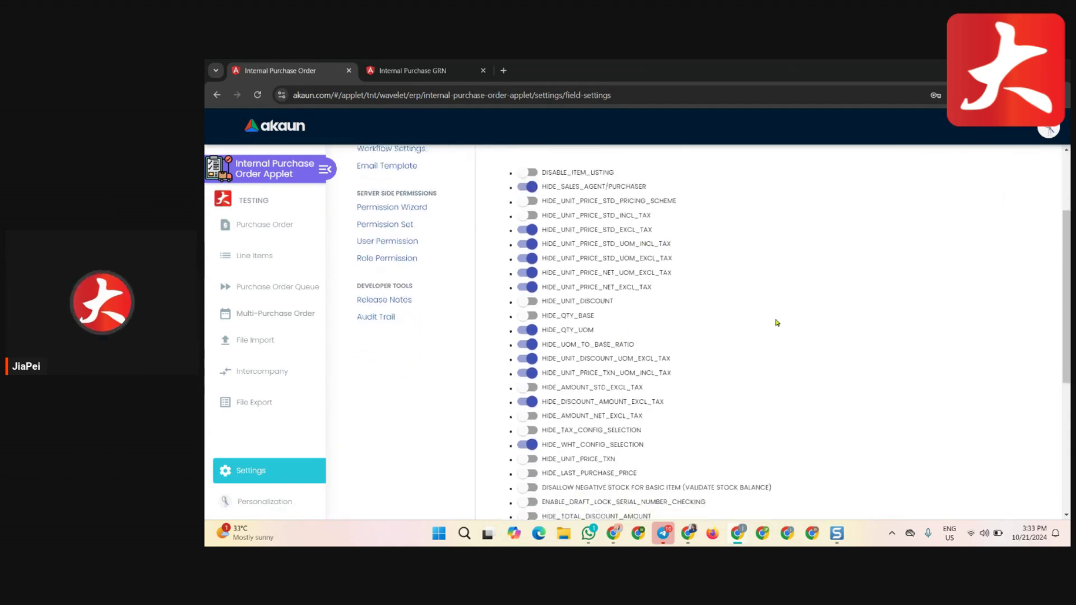
scroll(778, 324, down, 4)
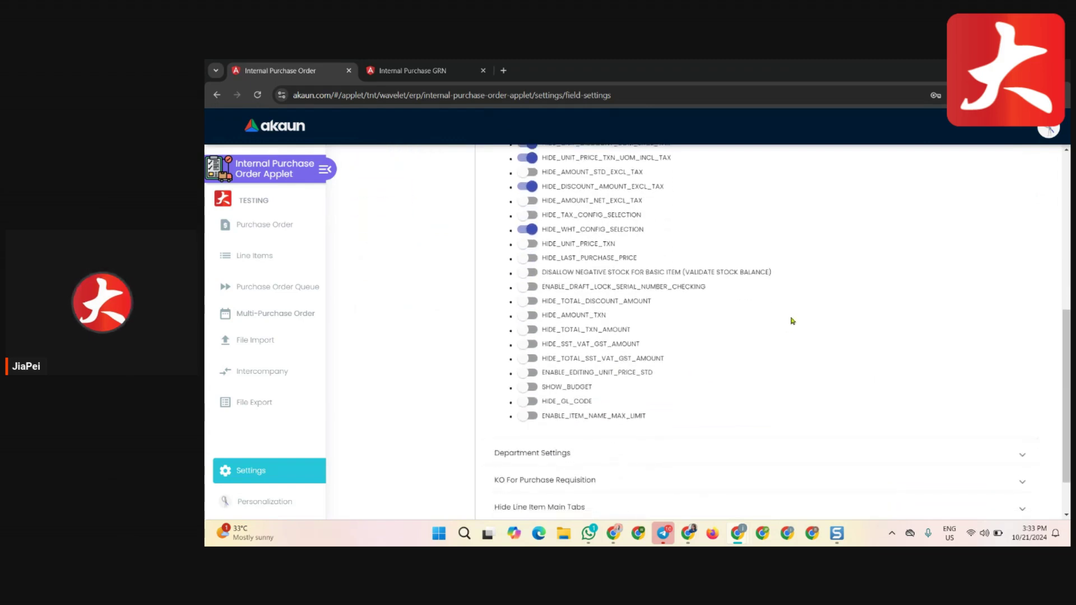
scroll(796, 320, down, 1)
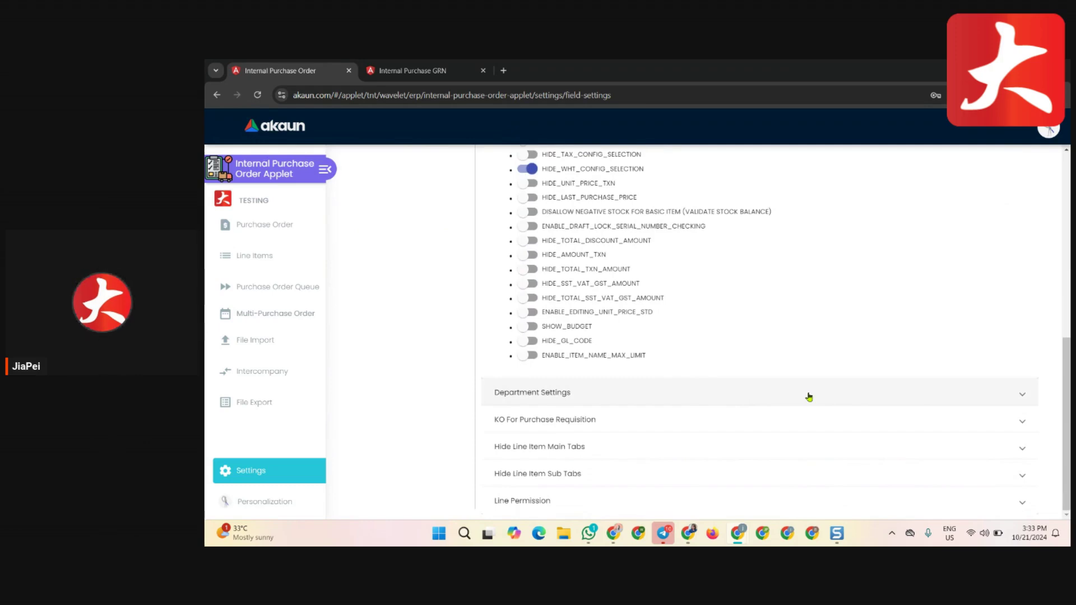
scroll(929, 301, up, 1)
scroll(930, 300, down, 1)
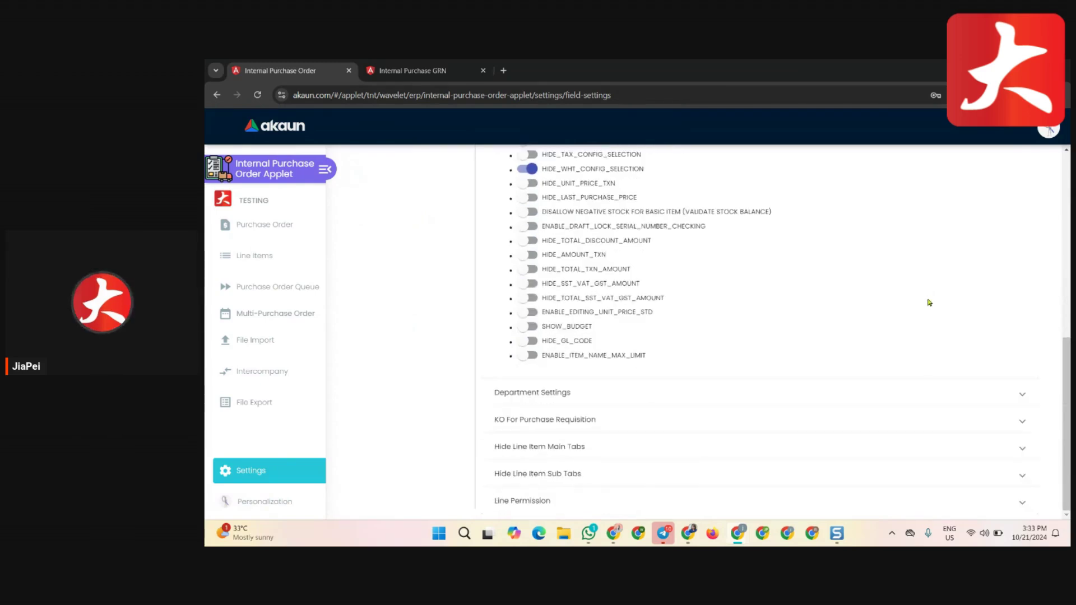
Step: Examine the Line Items options for Department Settings, KO For Purchase Requisition and Hide Line Item Main Tabs
click(633, 399)
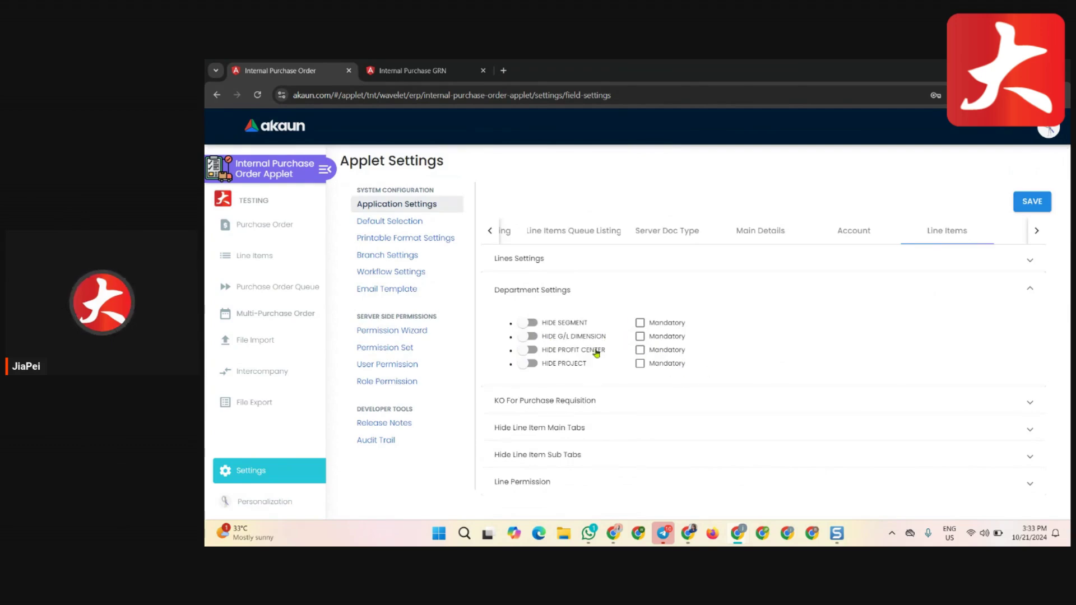
click(674, 405)
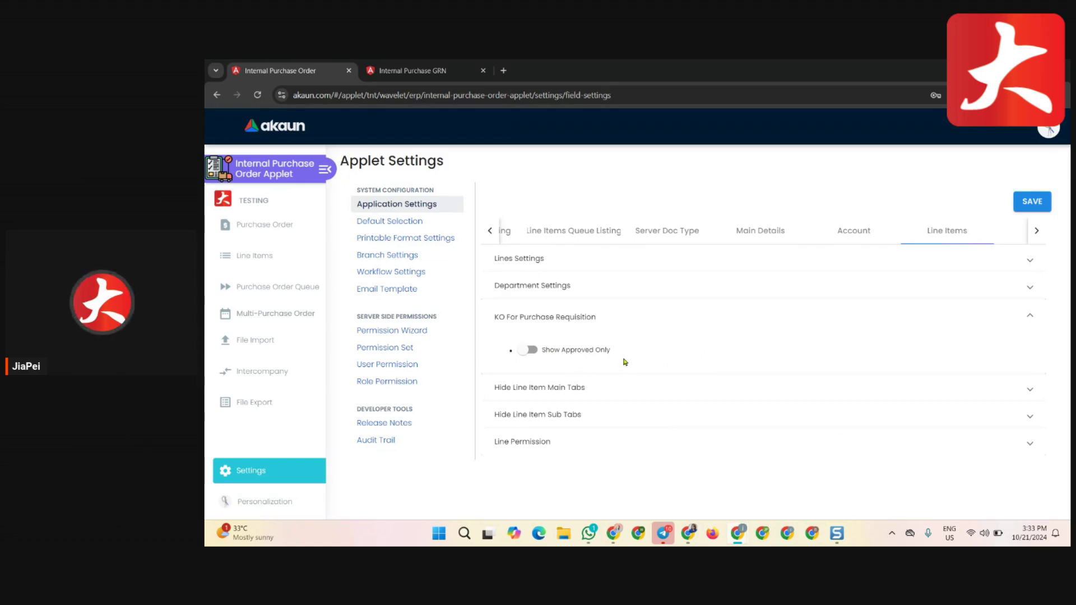
click(767, 387)
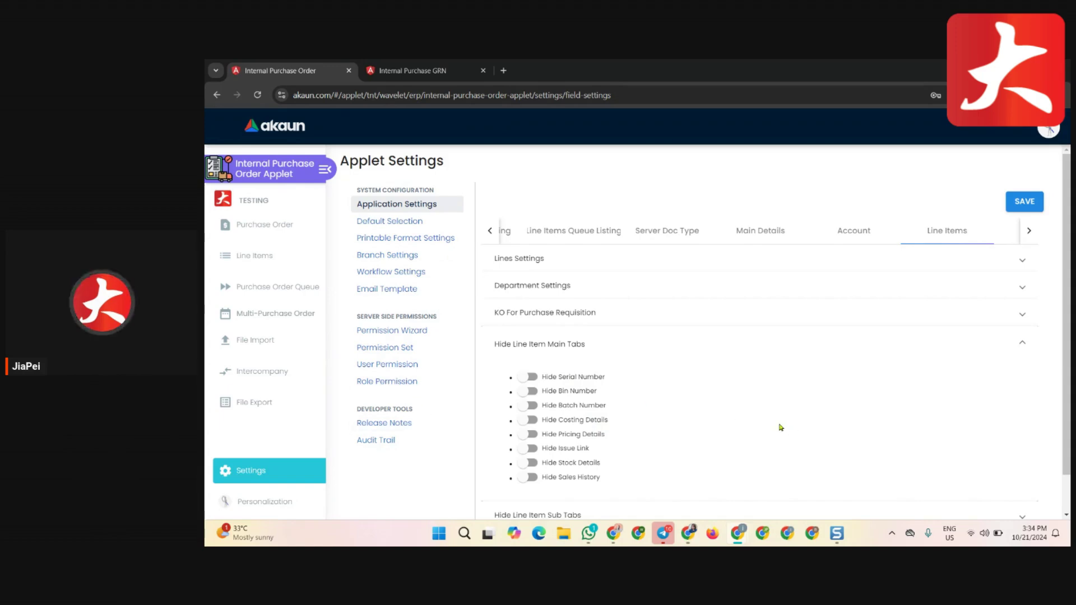
scroll(781, 429, down, 1)
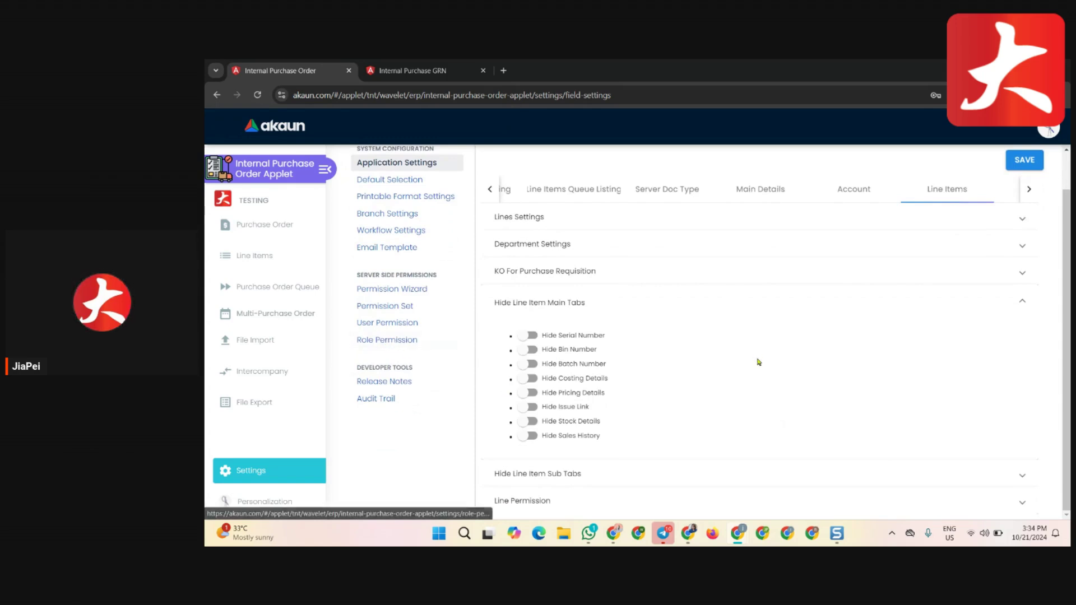
scroll(758, 362, up, 1)
scroll(839, 385, down, 1)
scroll(839, 385, up, 1)
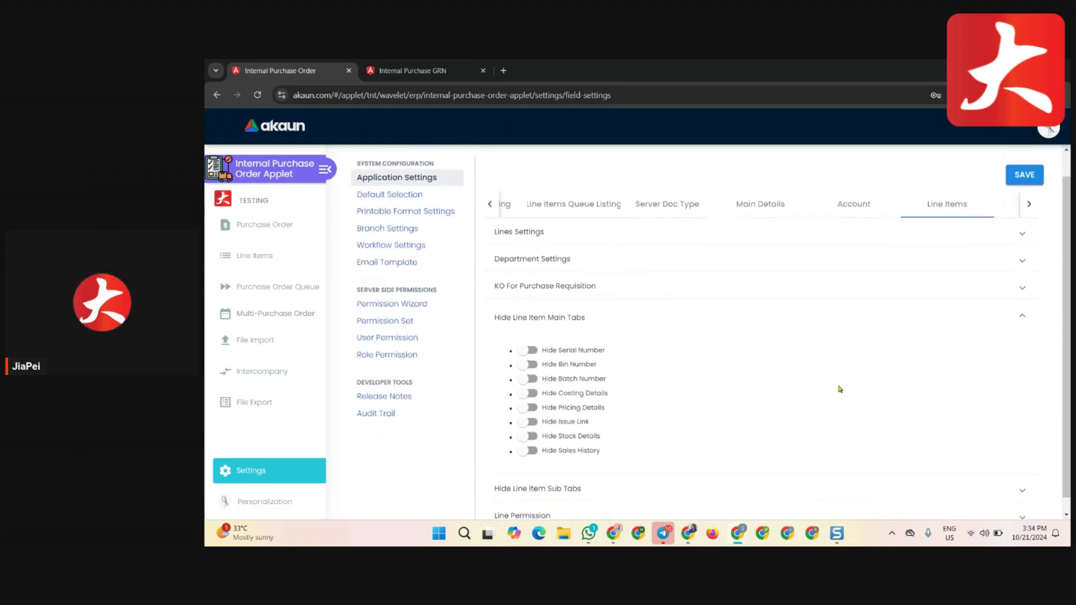
Step: Review the KO For, Payment and Delivery Details configuration in the application settings
click(1005, 233)
click(1005, 240)
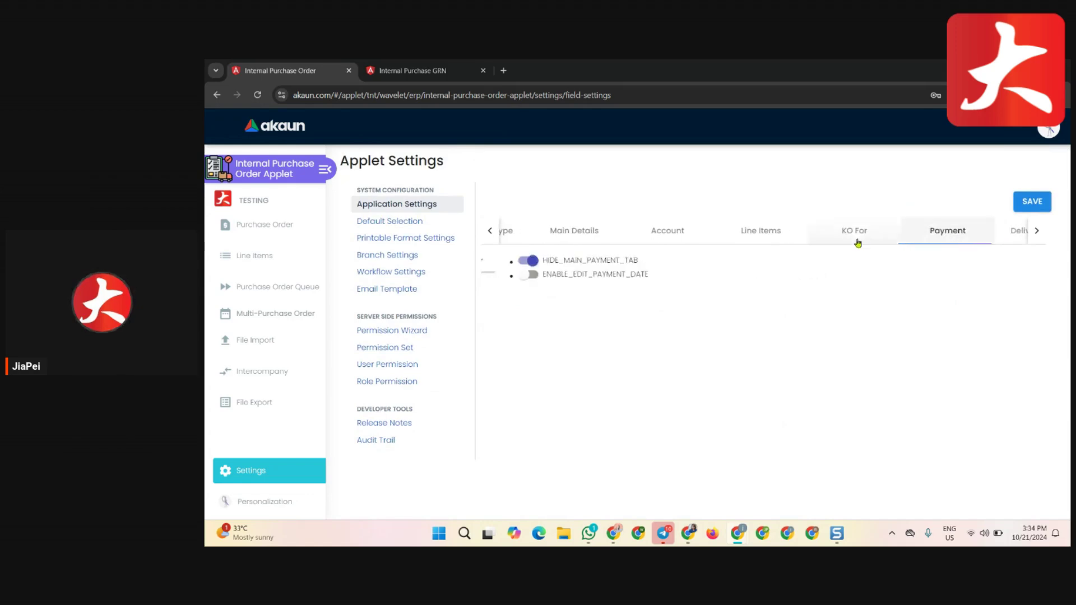
click(854, 238)
click(951, 238)
click(1017, 238)
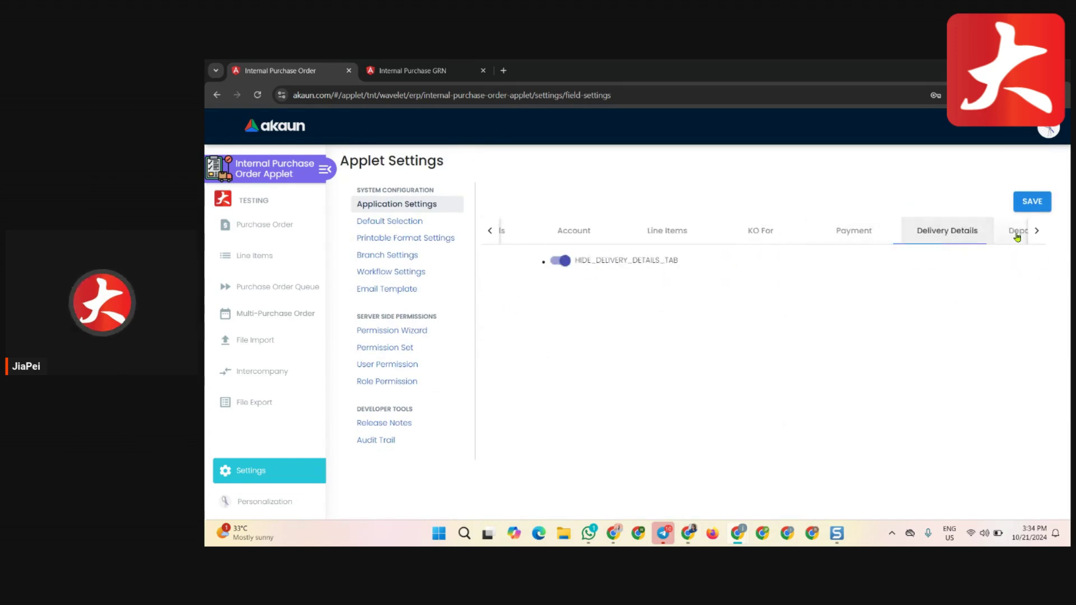
Step: Check the tab-hiding options for Department Hdr, ARAP, Trace Document, Doc Link, Attachment and Export
click(1016, 238)
click(1017, 238)
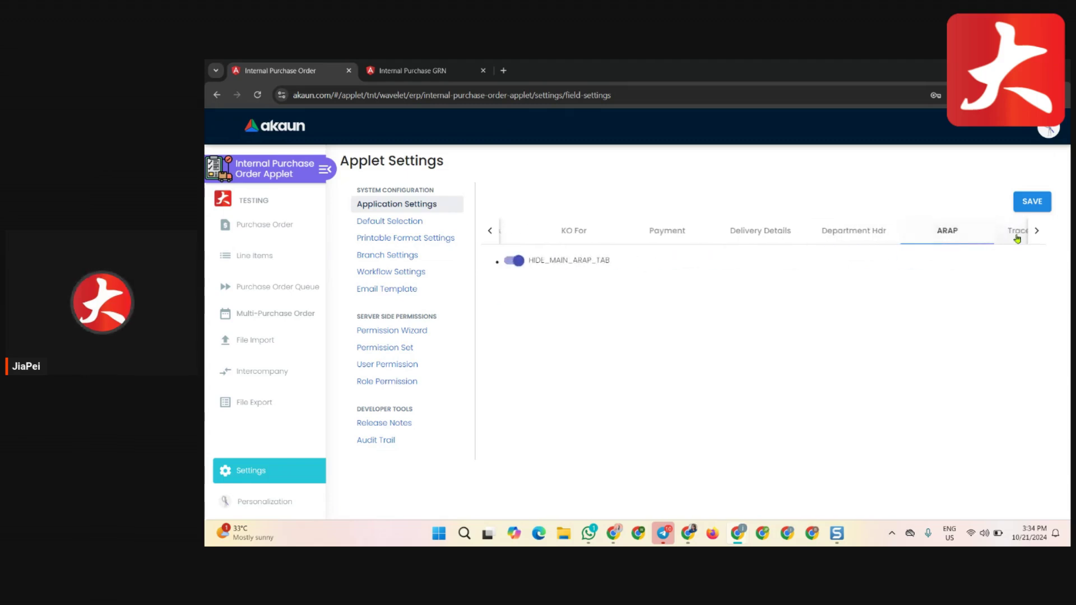
click(1017, 234)
click(1008, 240)
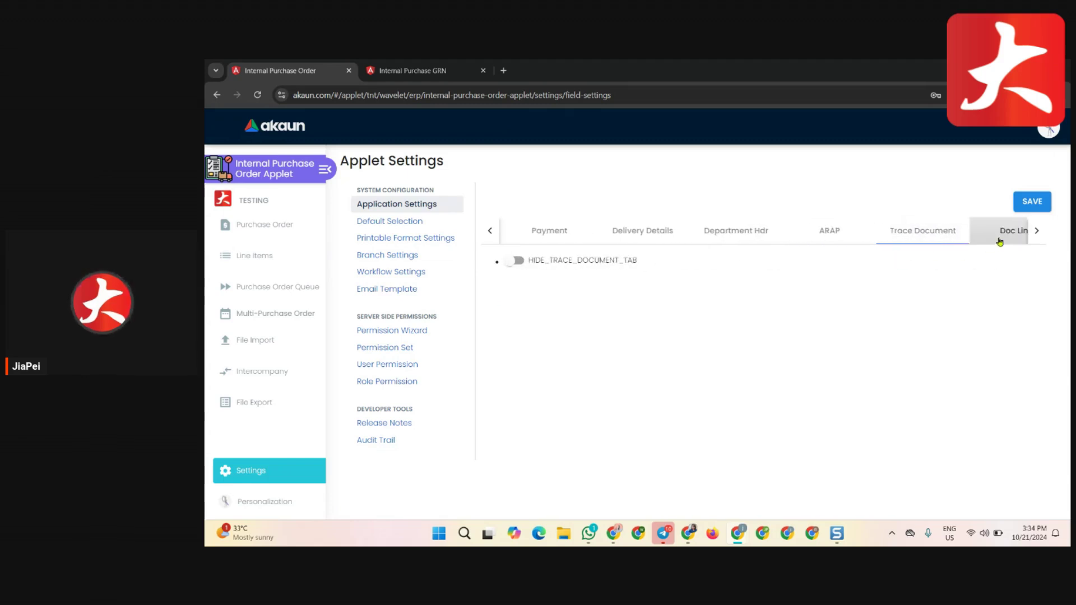
click(1008, 240)
click(1007, 239)
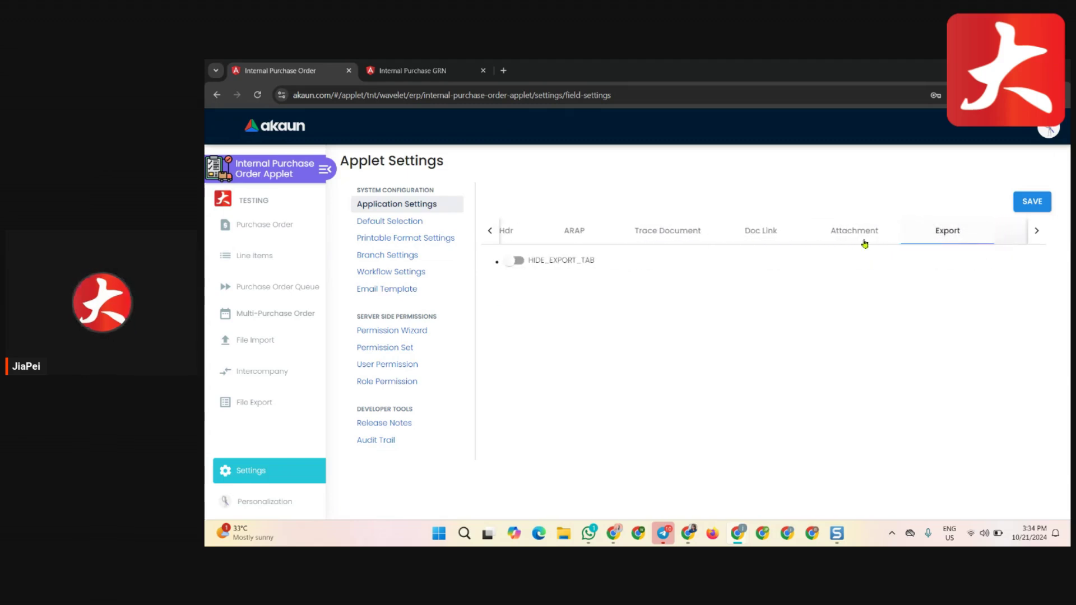
Step: Go back through the Department Hdr, Payment and ARAP configuration to re-examine their hide-tab options
click(516, 238)
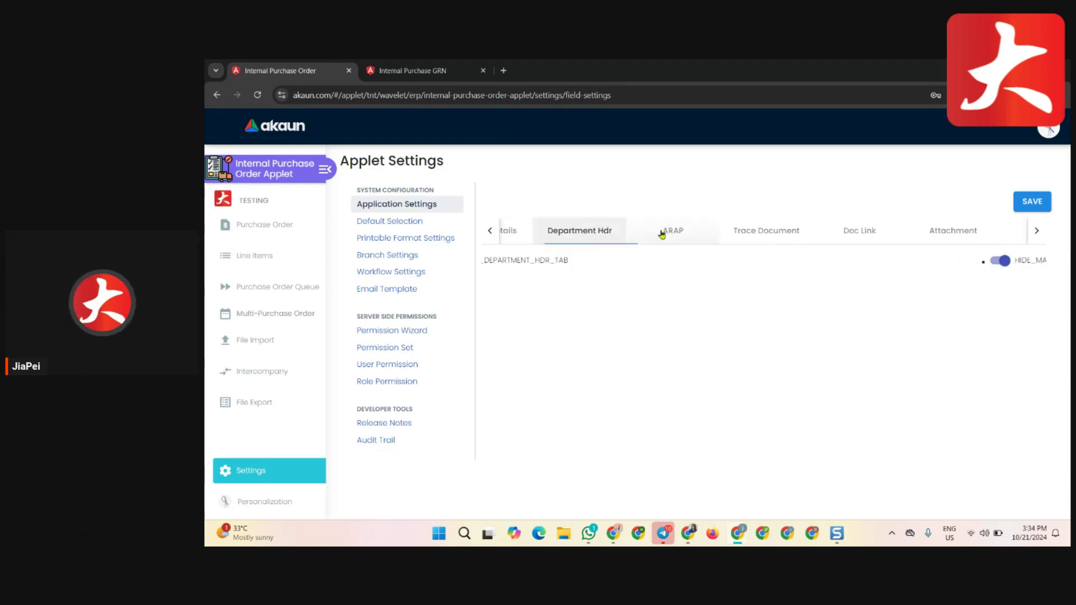
click(526, 234)
click(526, 234)
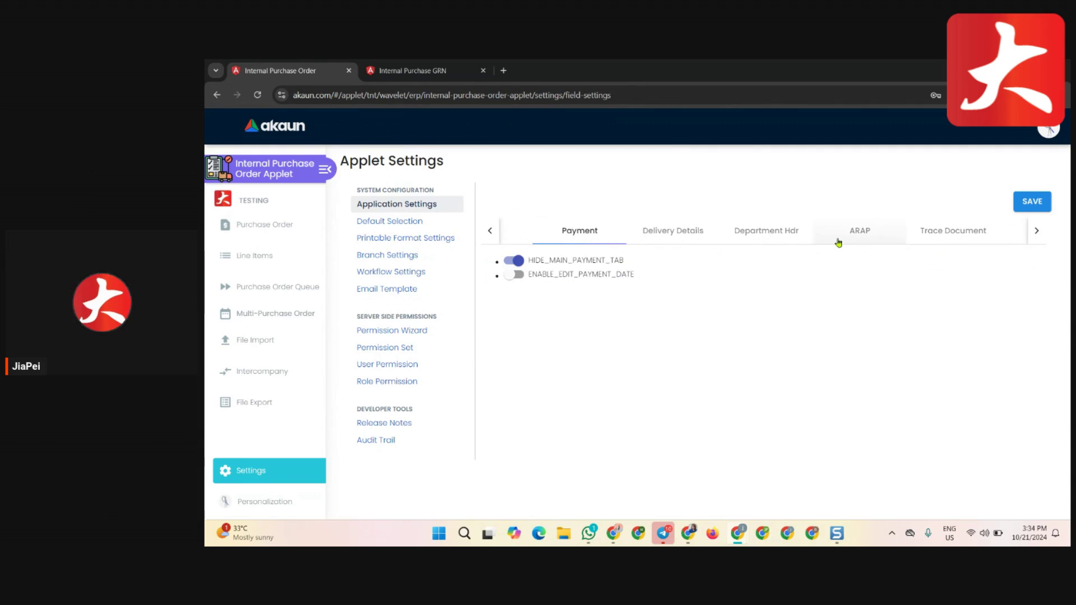
click(857, 238)
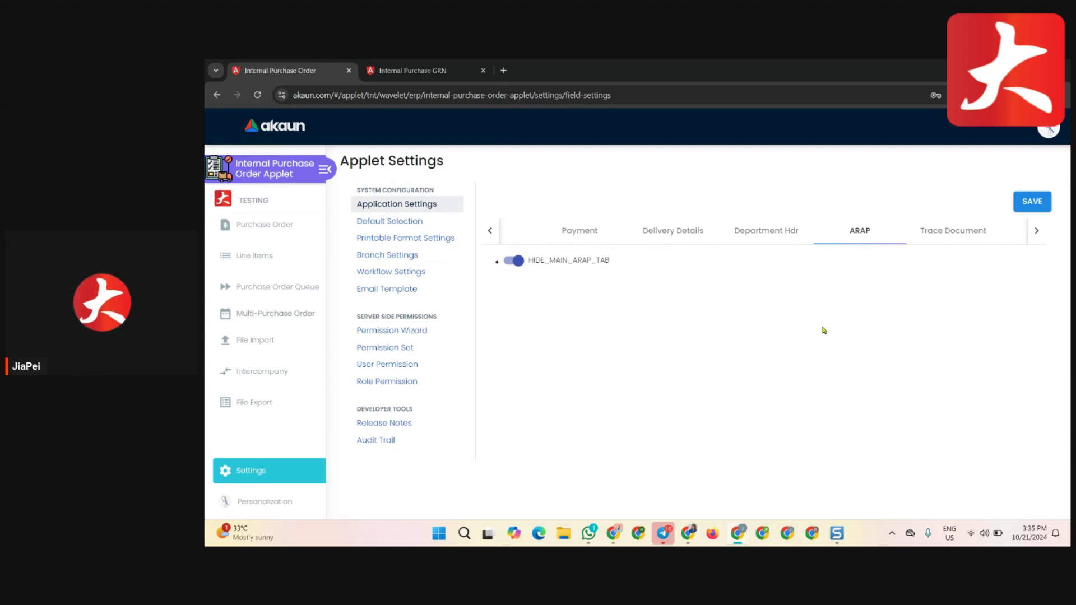
Step: Review the applet's Default Selection settings and the personal default selection, including the Default Toggle Column choices
click(400, 222)
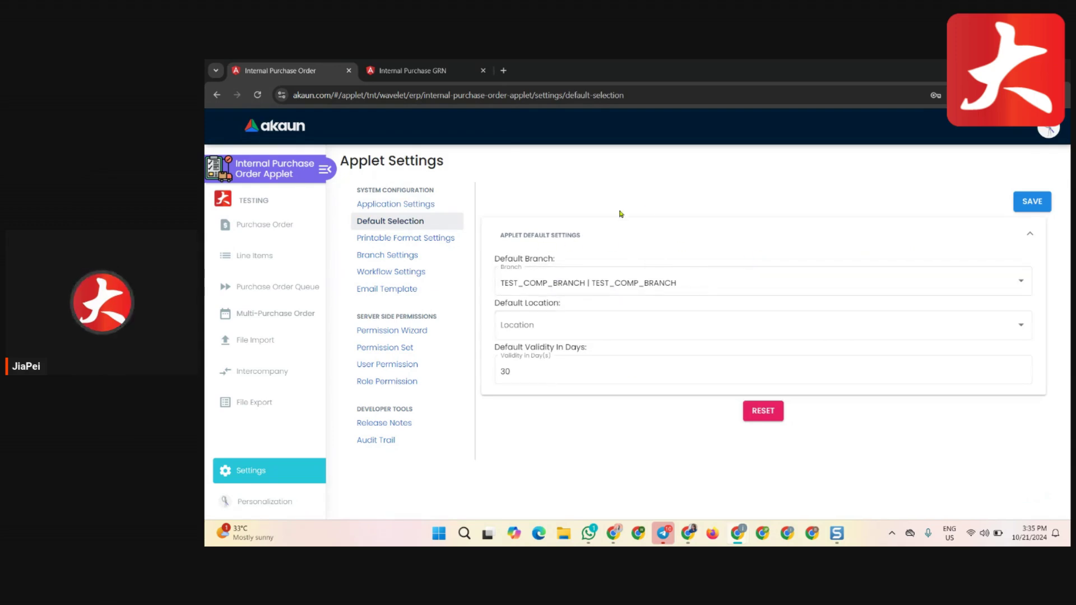
click(294, 511)
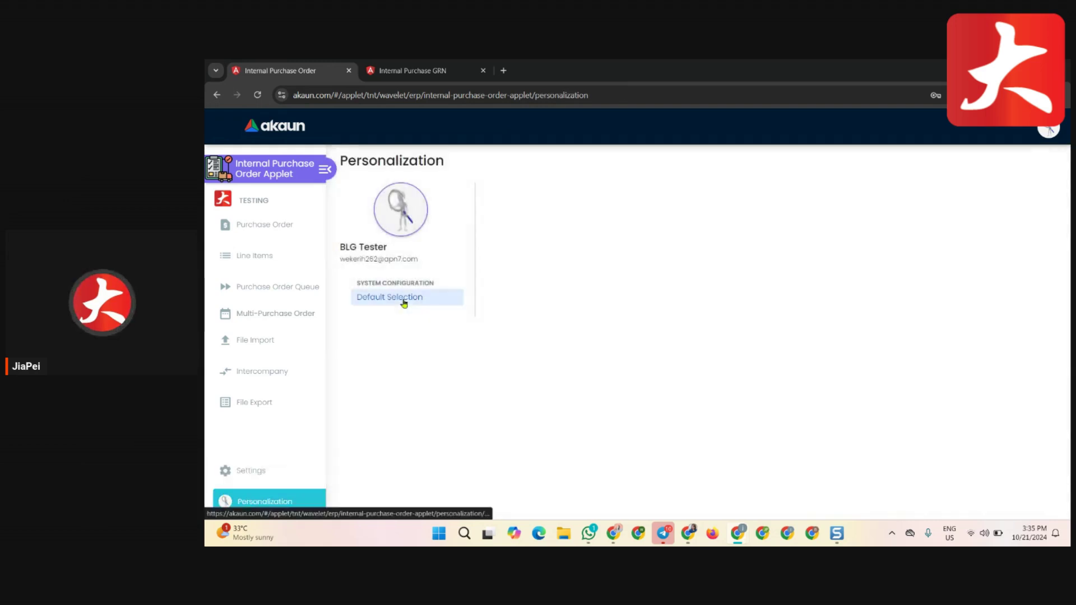
click(404, 300)
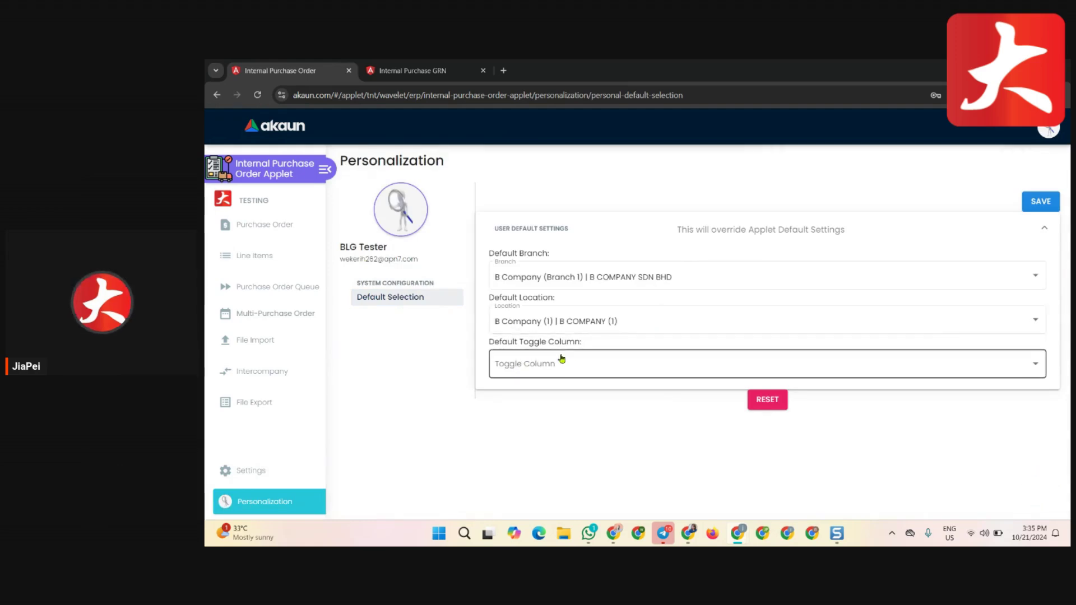
click(592, 367)
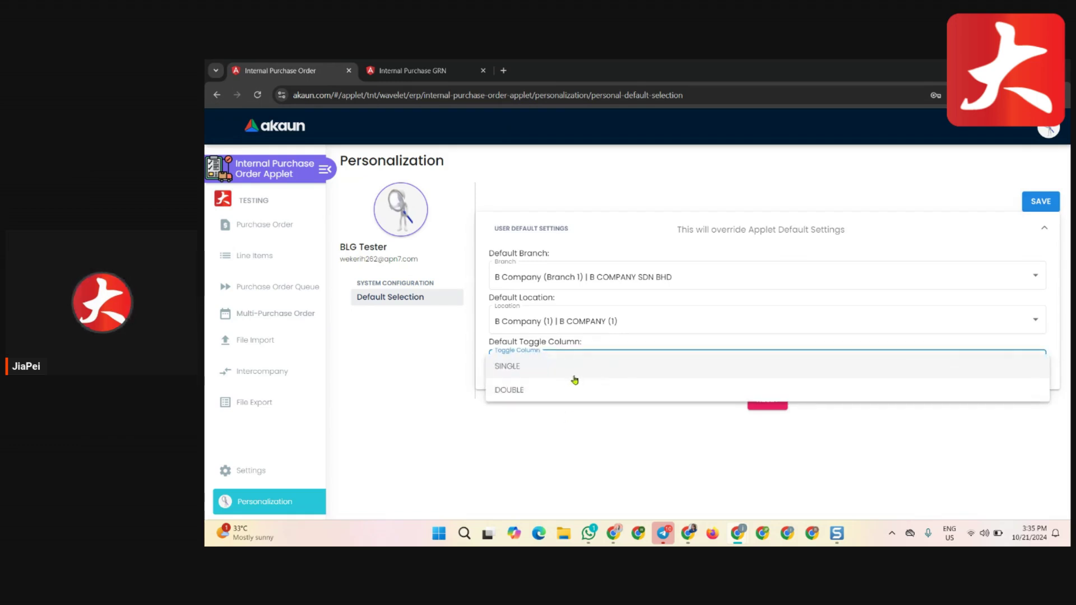
Step: Review the applet's Printable Format Settings and the Add Printable Format form, choosing the No Price category, and leave without adding a format
click(255, 470)
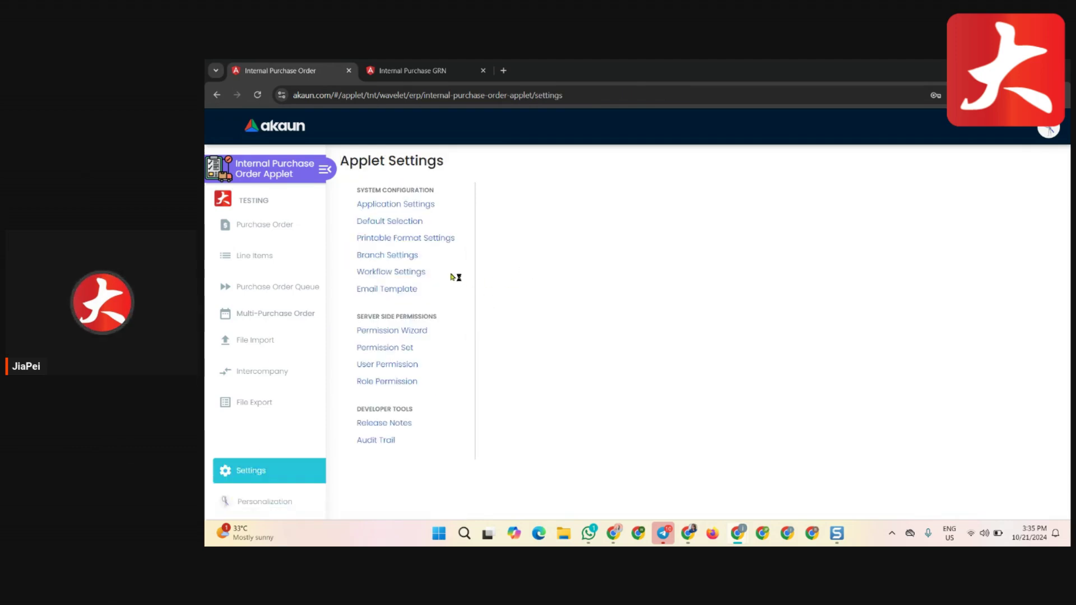
click(414, 241)
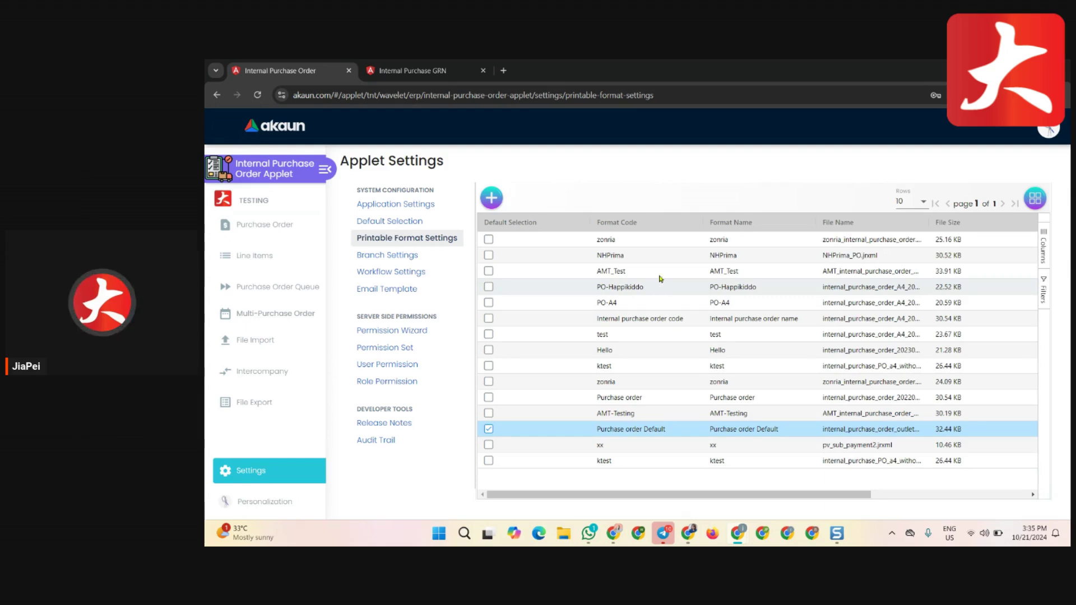
click(492, 198)
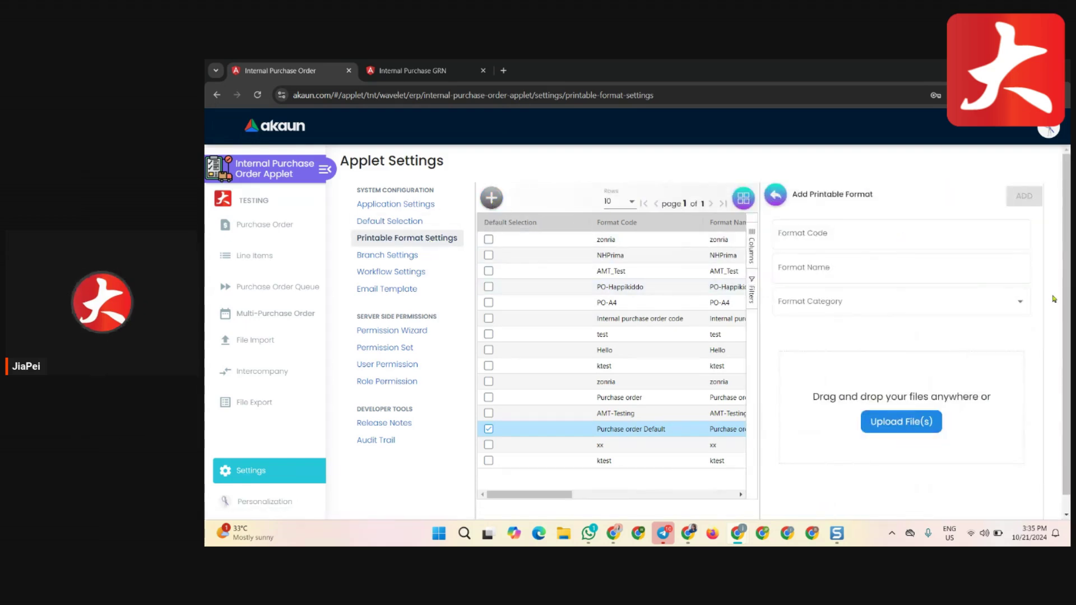
click(999, 303)
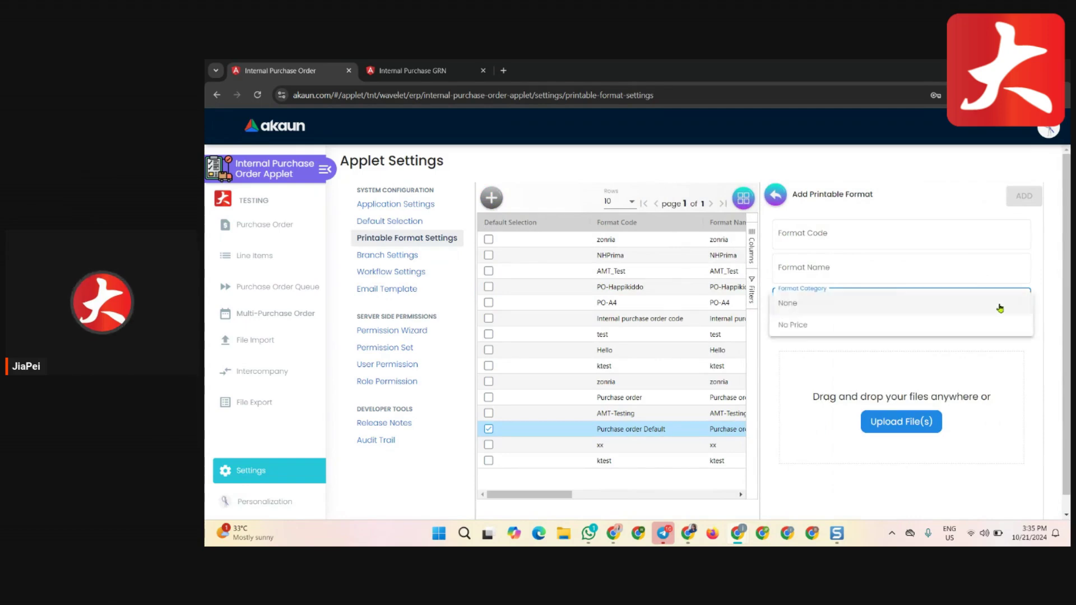
click(813, 330)
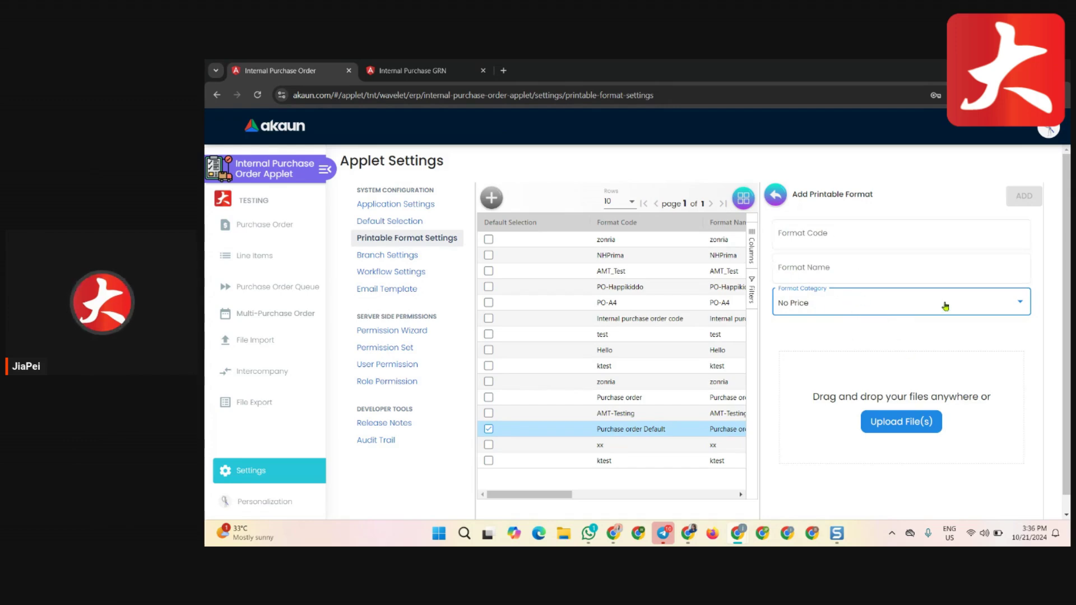
click(779, 197)
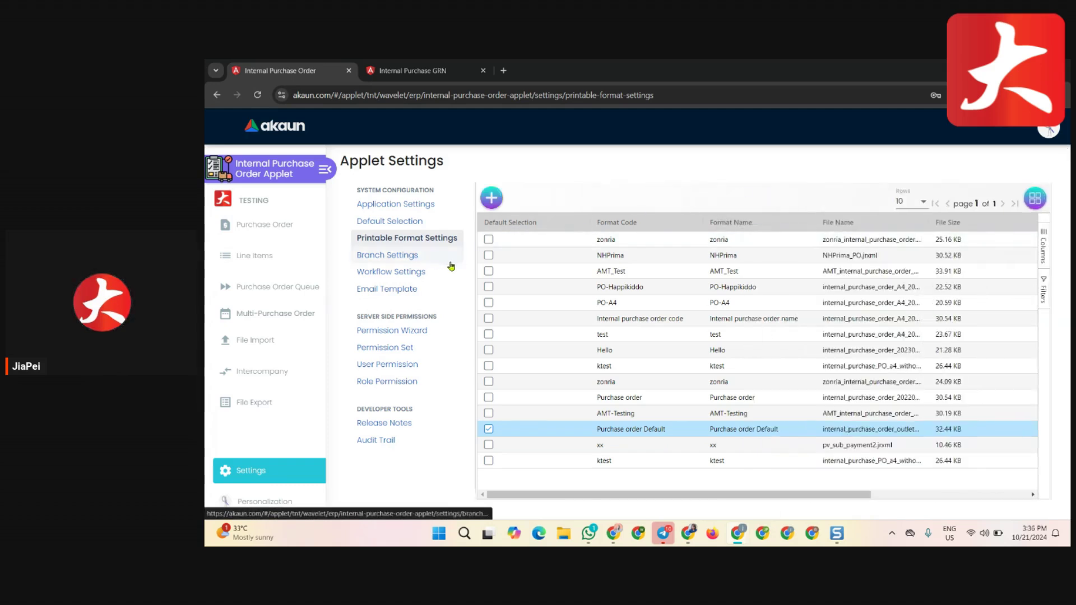
Step: Examine the Branch Details, Pricing Scheme and Printable Format settings of B Company (Branch 2), and close the branch
click(417, 262)
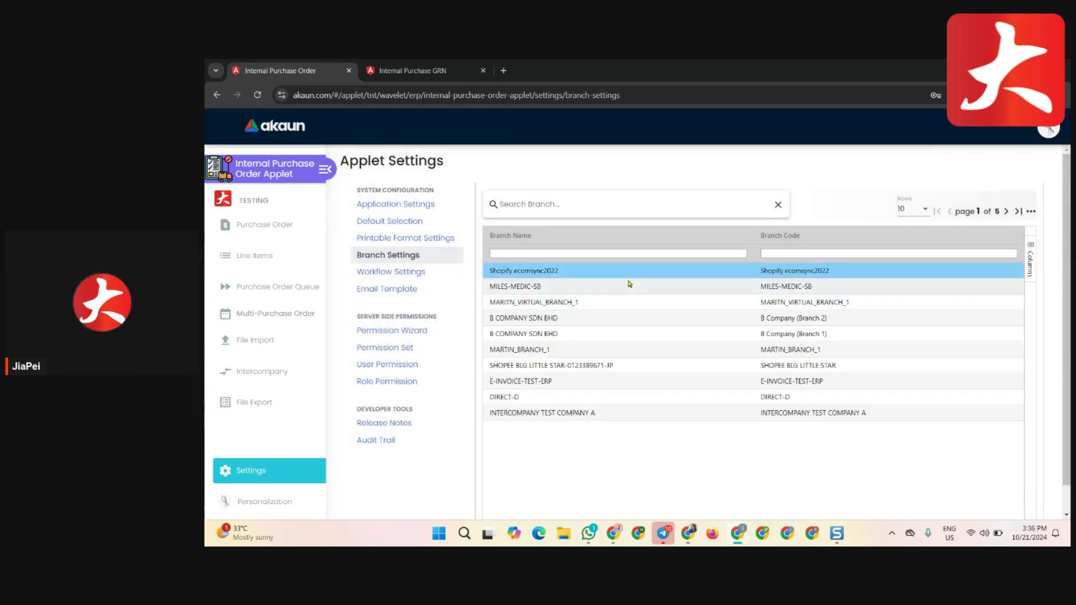
click(610, 323)
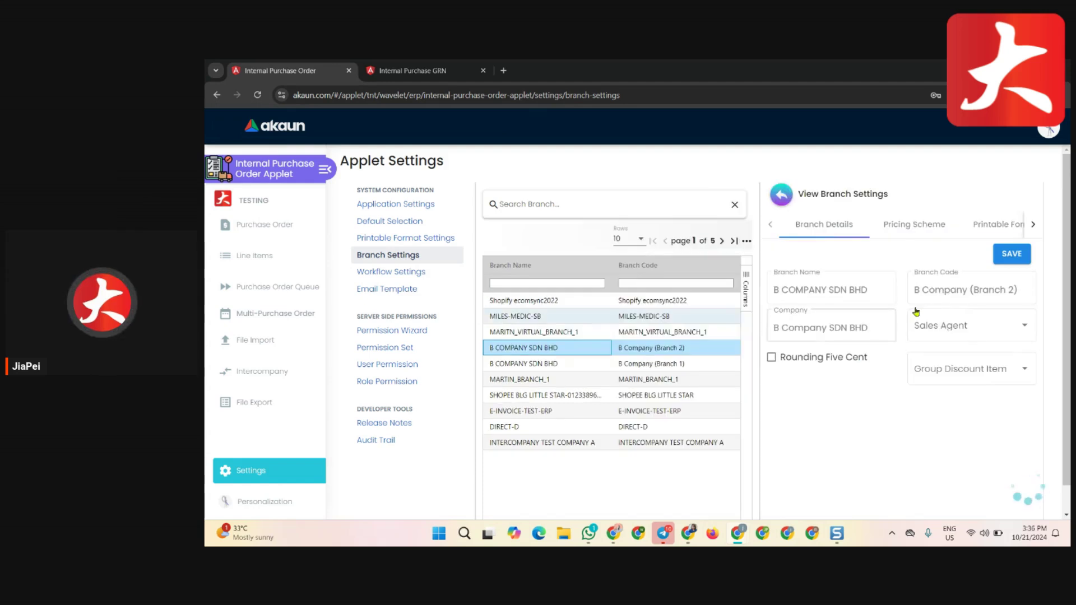
click(919, 227)
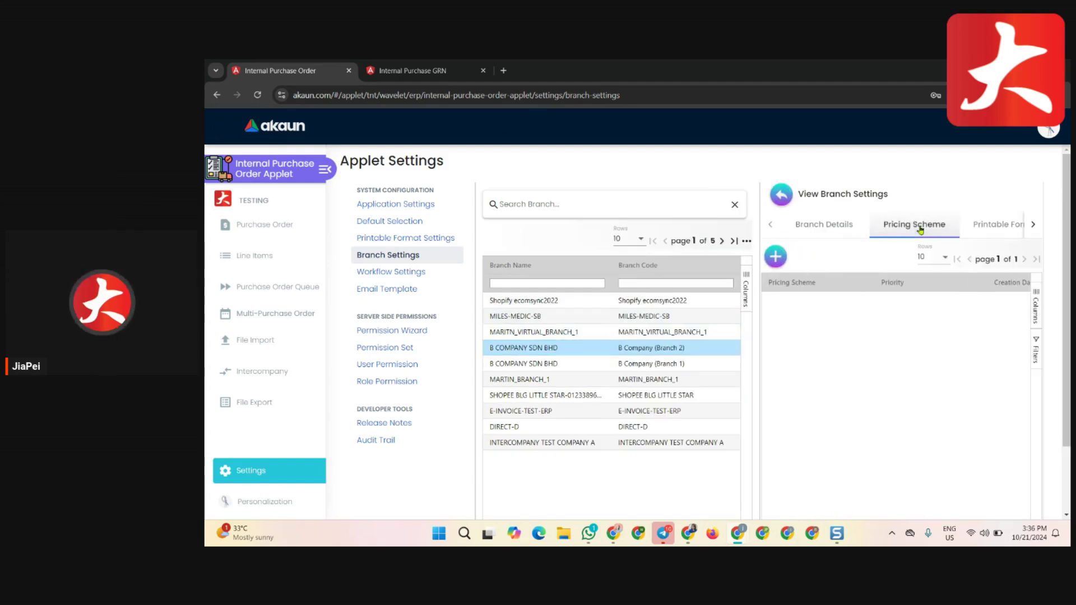
click(1002, 235)
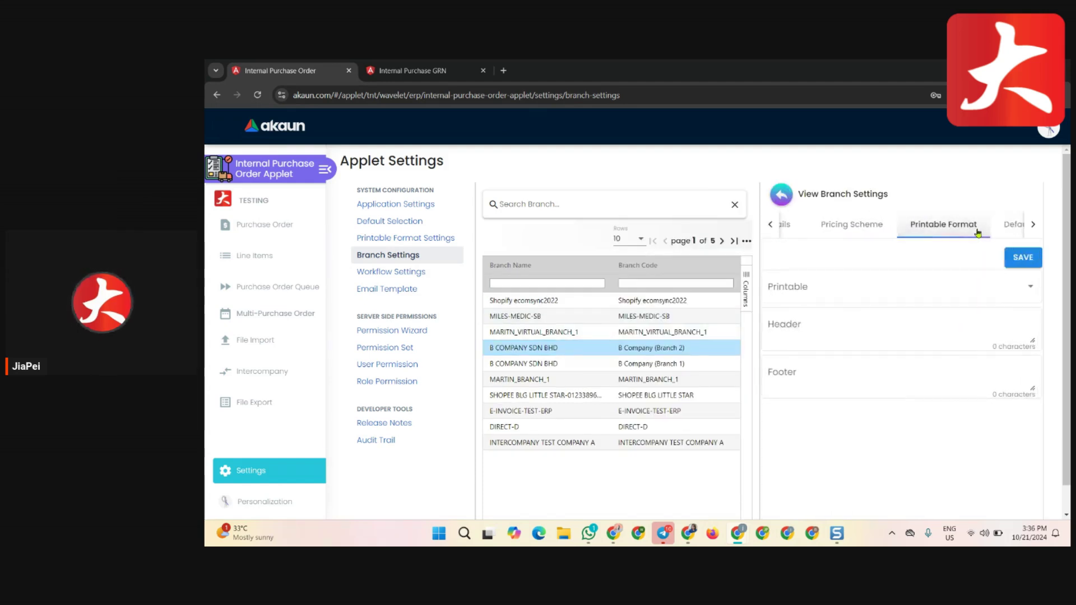
click(862, 230)
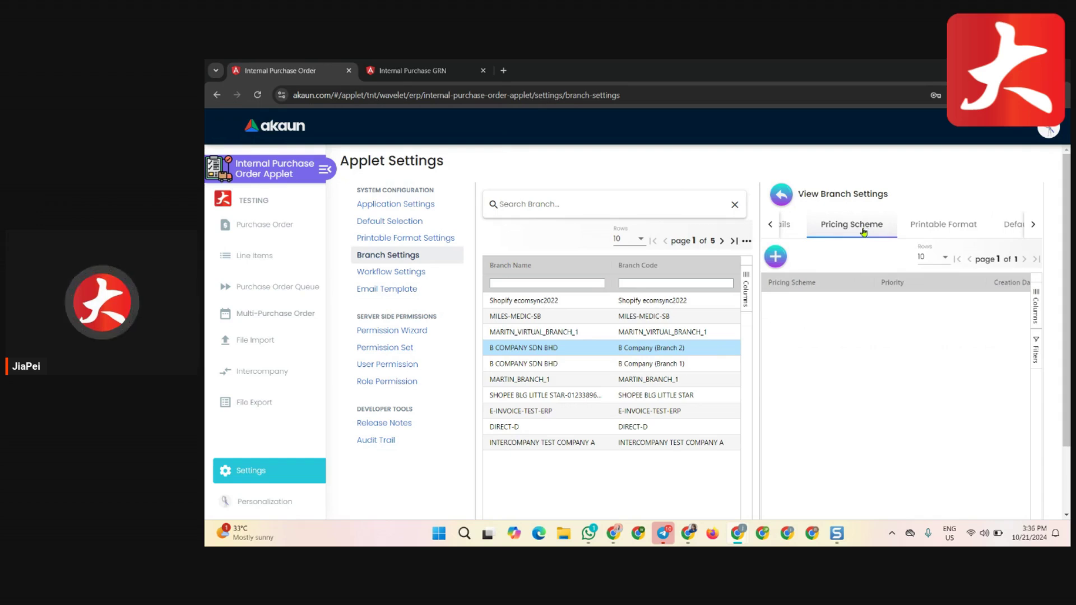
click(939, 228)
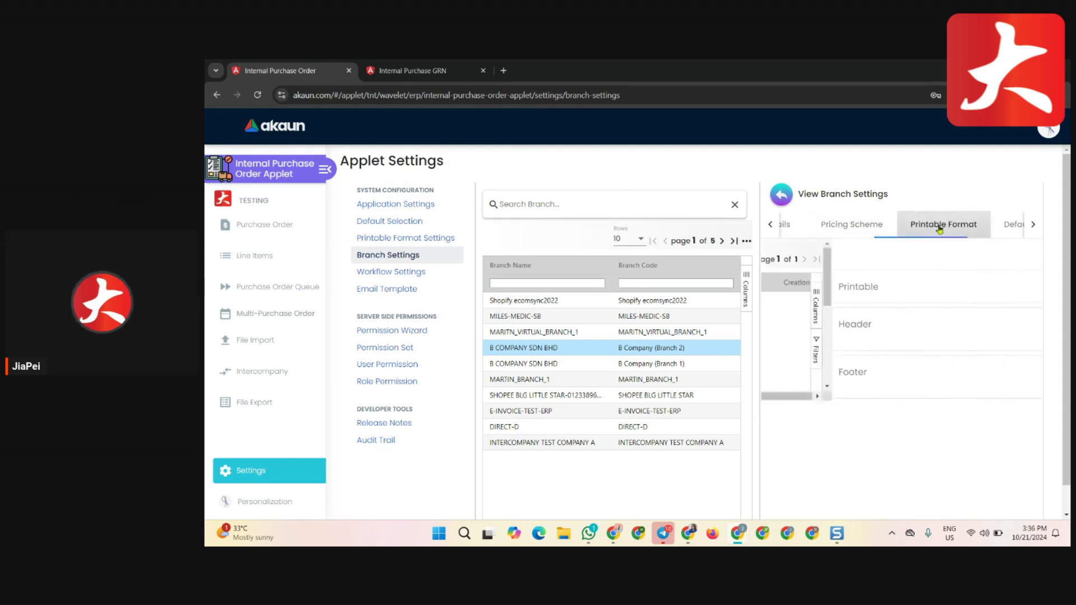
click(778, 201)
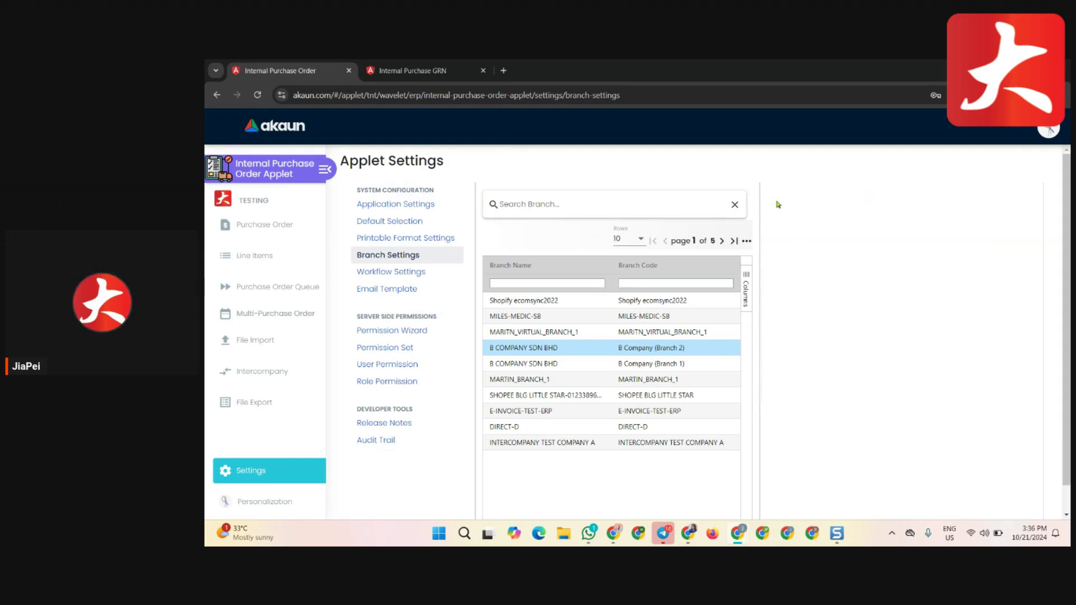
Step: Review the Workflow Settings' new company workflow link form, including its Company and Workflow Process choices, and leave without saving
click(440, 276)
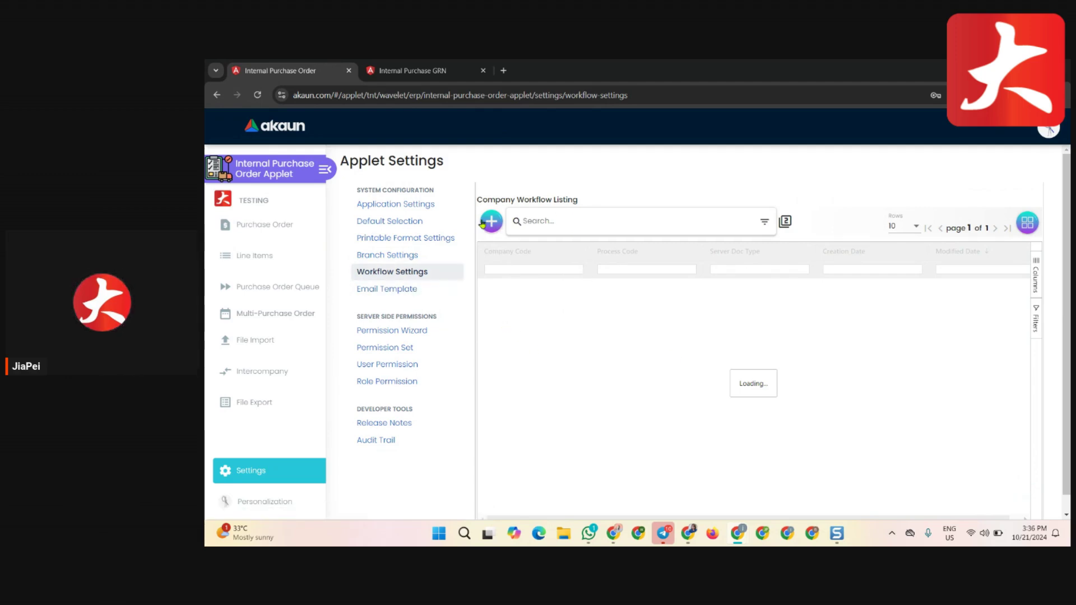
click(499, 225)
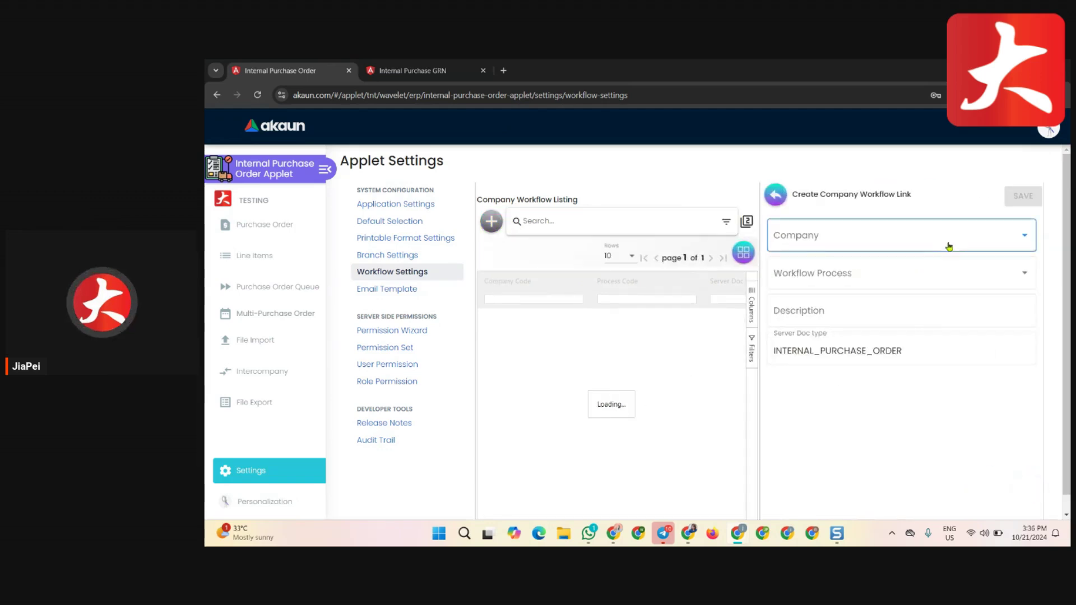
click(932, 238)
click(908, 423)
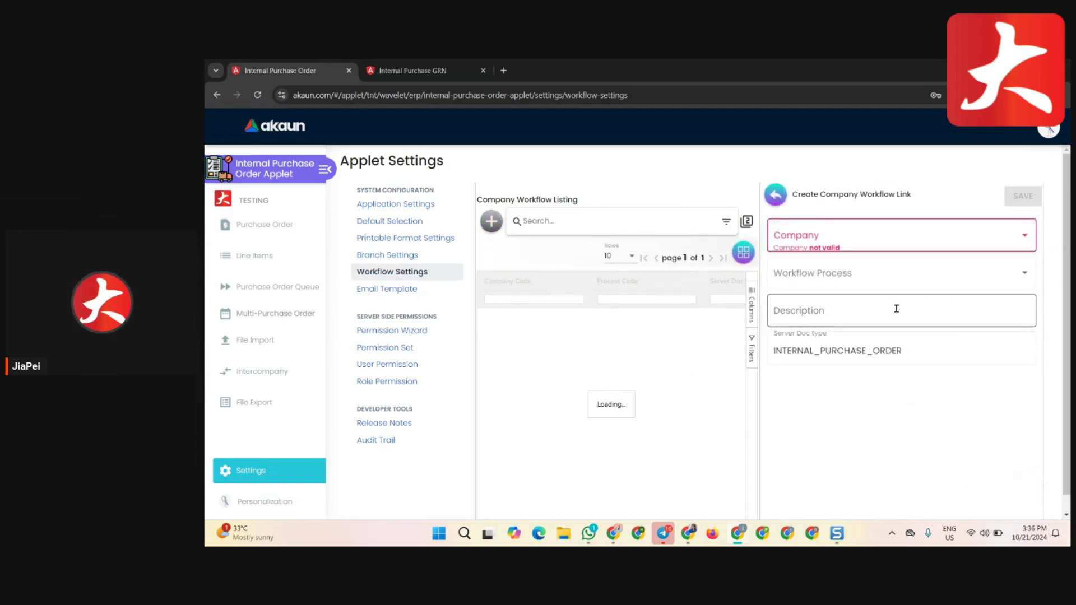
click(961, 285)
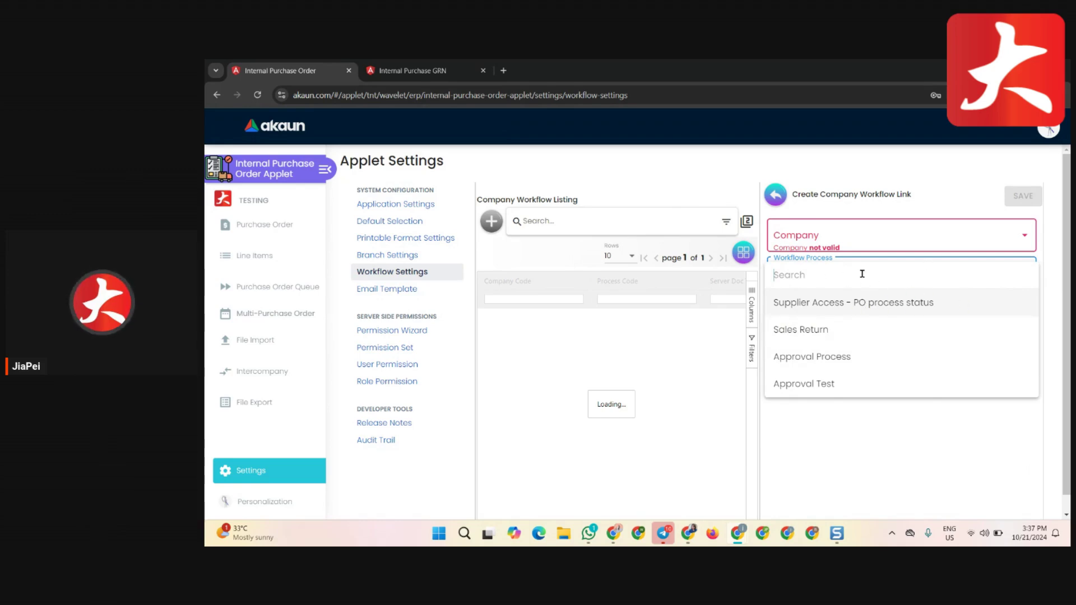
click(723, 162)
click(775, 194)
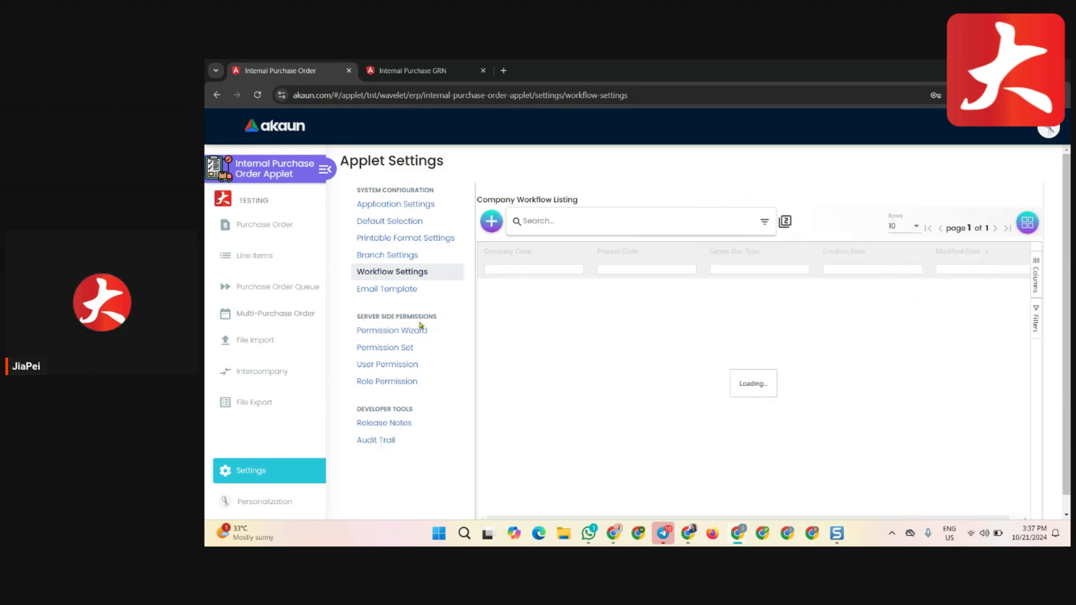
Step: Review the Email Template list and open a blank email template form to examine its Printable Format choices
click(410, 294)
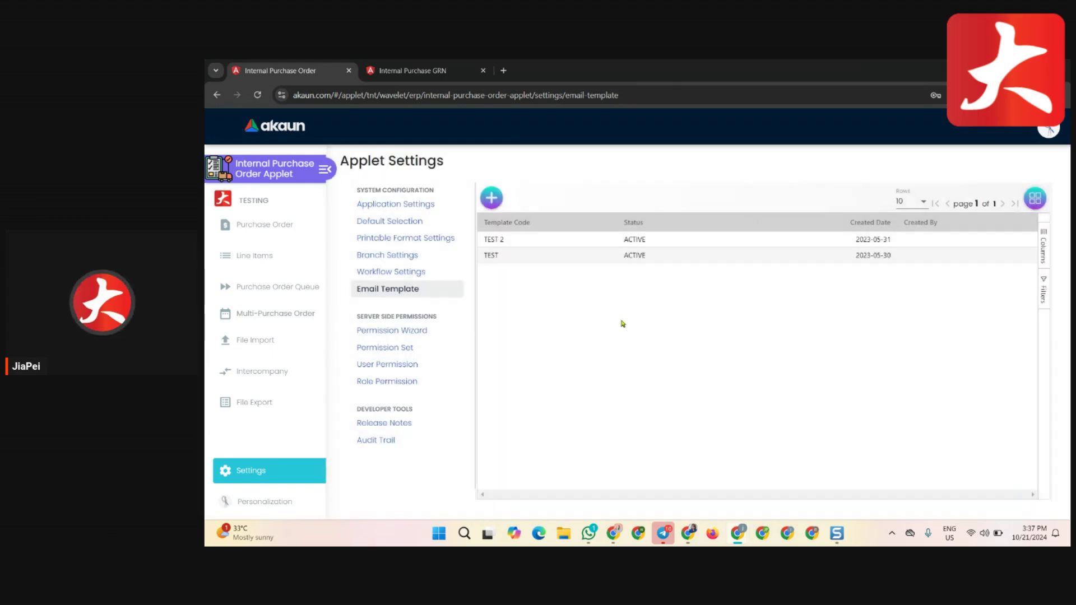
click(490, 200)
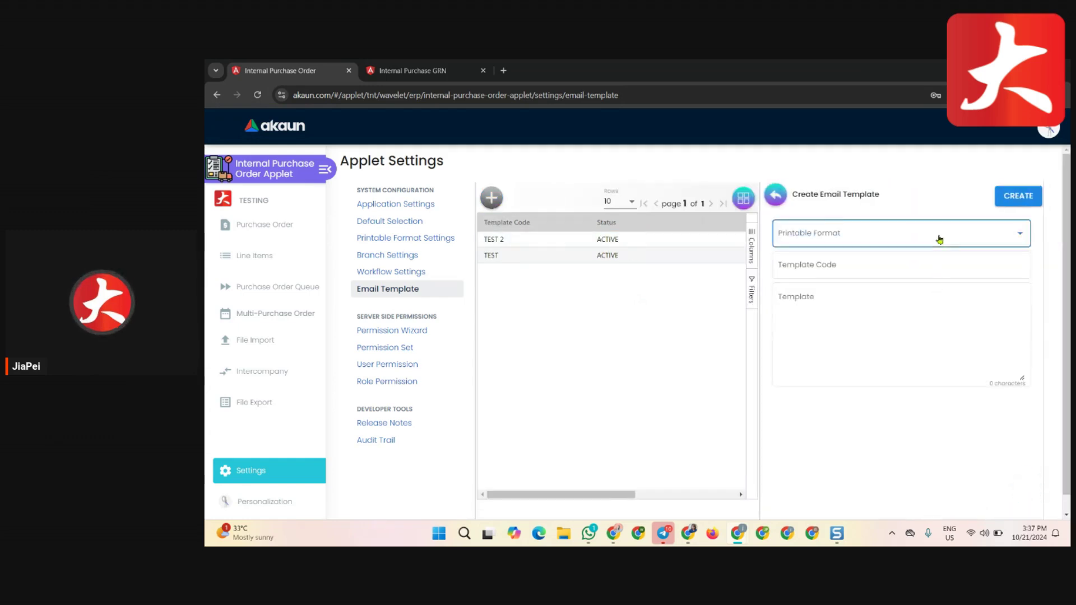
click(939, 240)
click(550, 313)
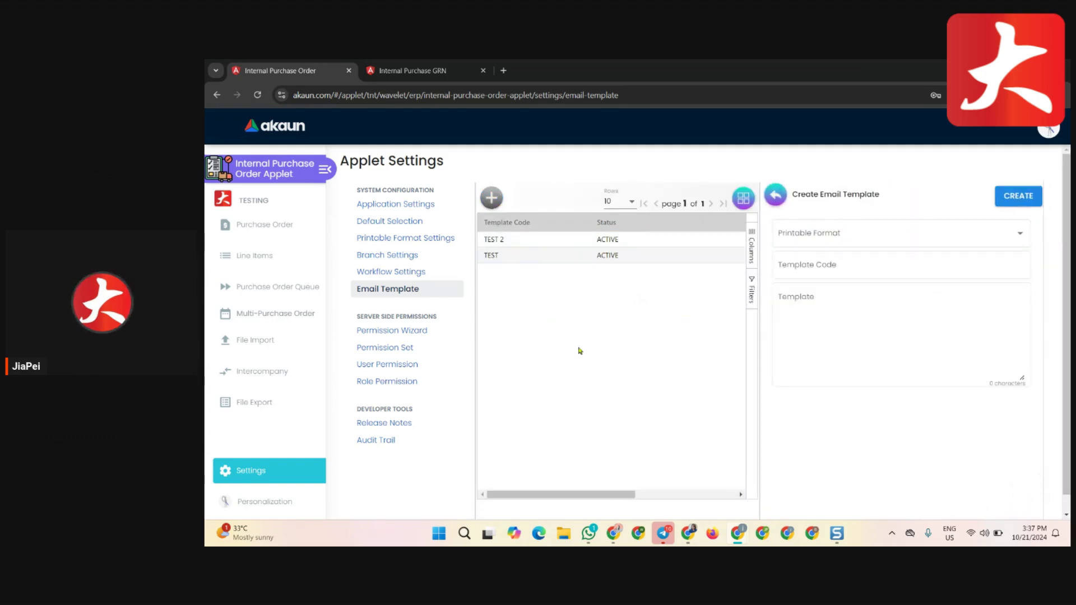
Step: Leave the blank email template form without creating it and examine the Permission Wizard's template listing
click(775, 196)
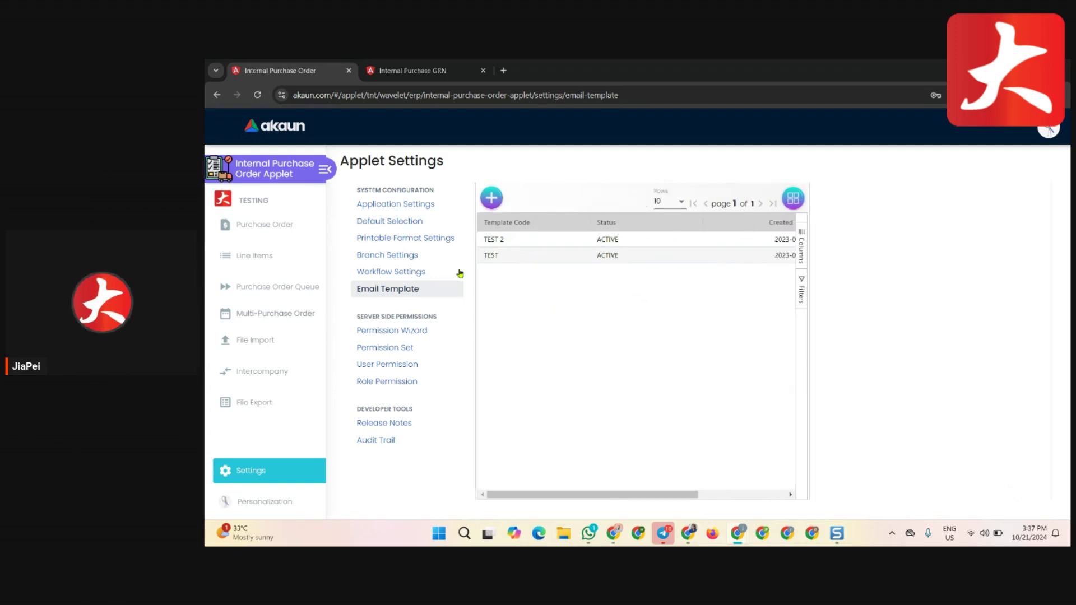
click(424, 336)
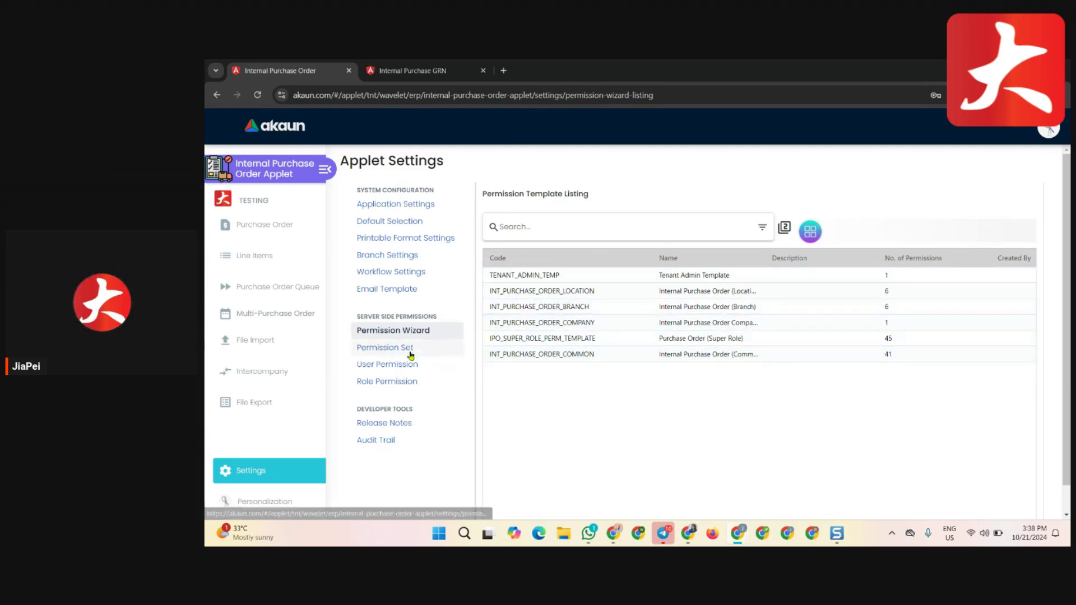
Step: Search the role permissions for "admin" and open the role with code Admin
click(423, 386)
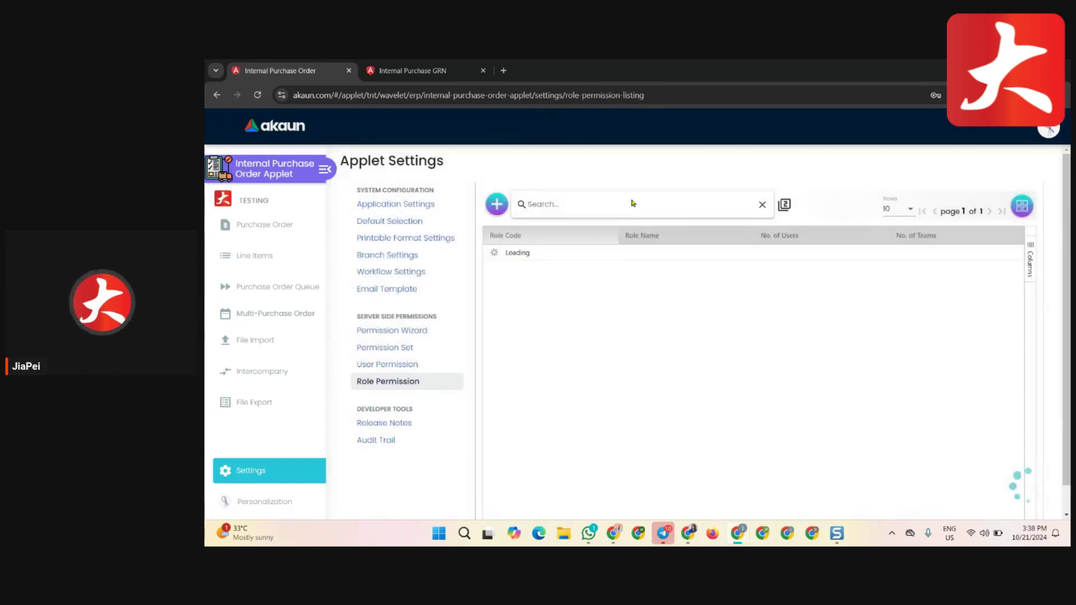
click(625, 208)
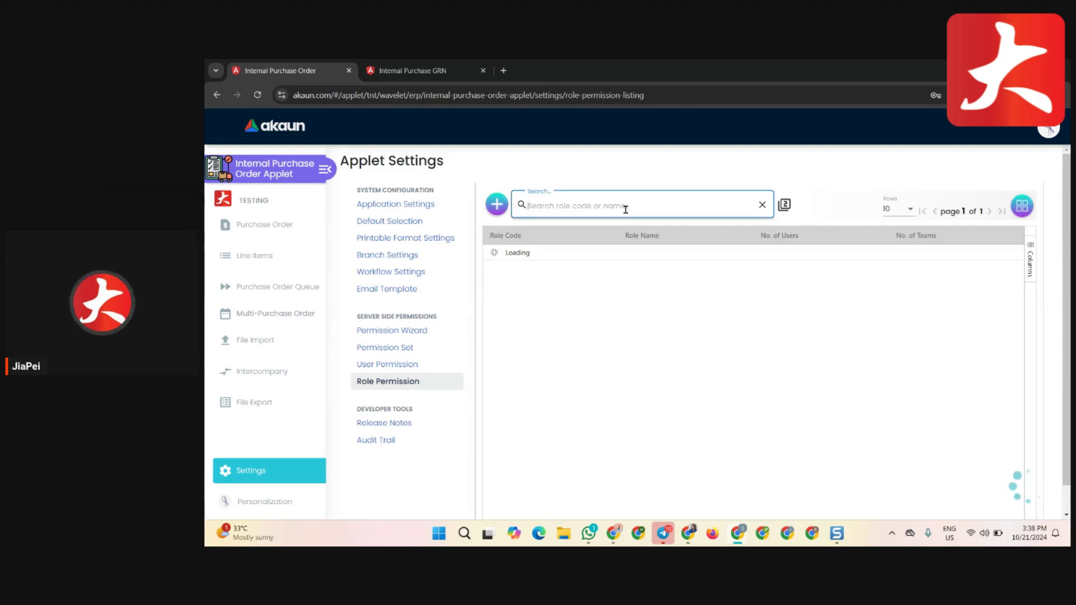
text(adm)
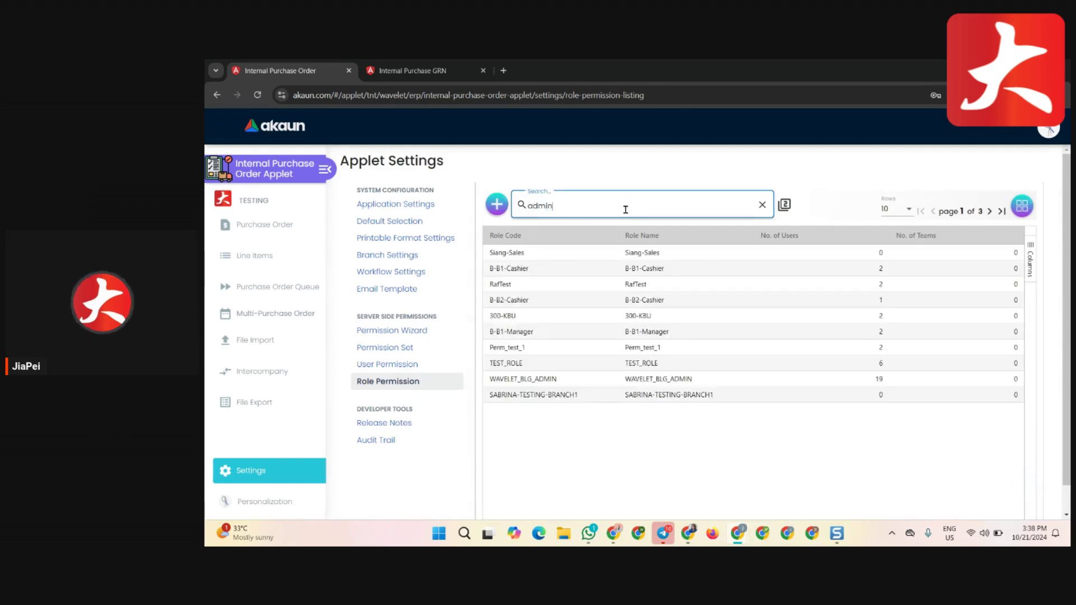
text(in)
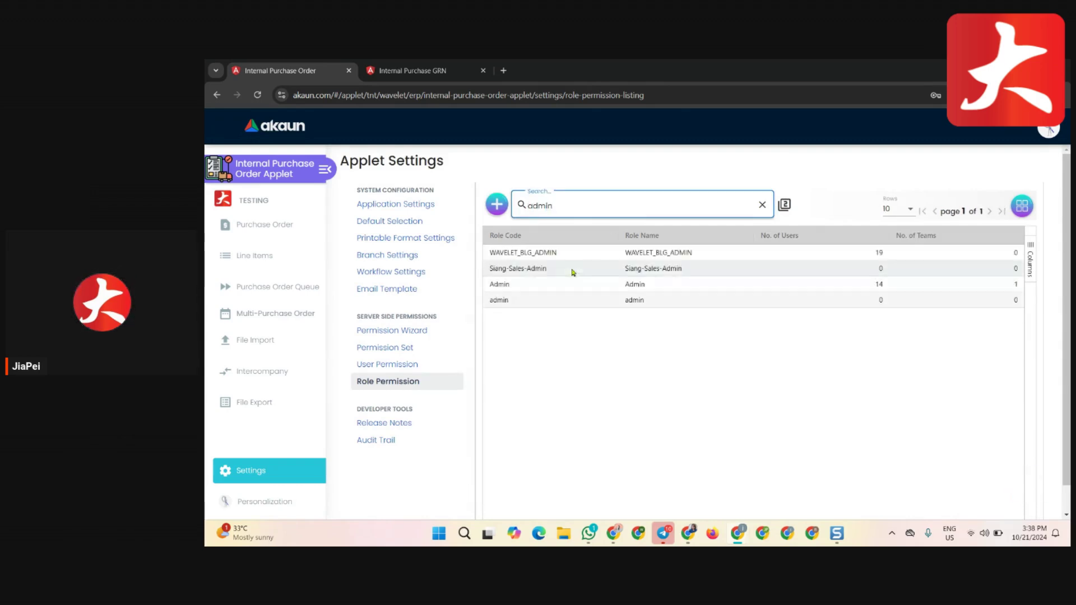
click(574, 289)
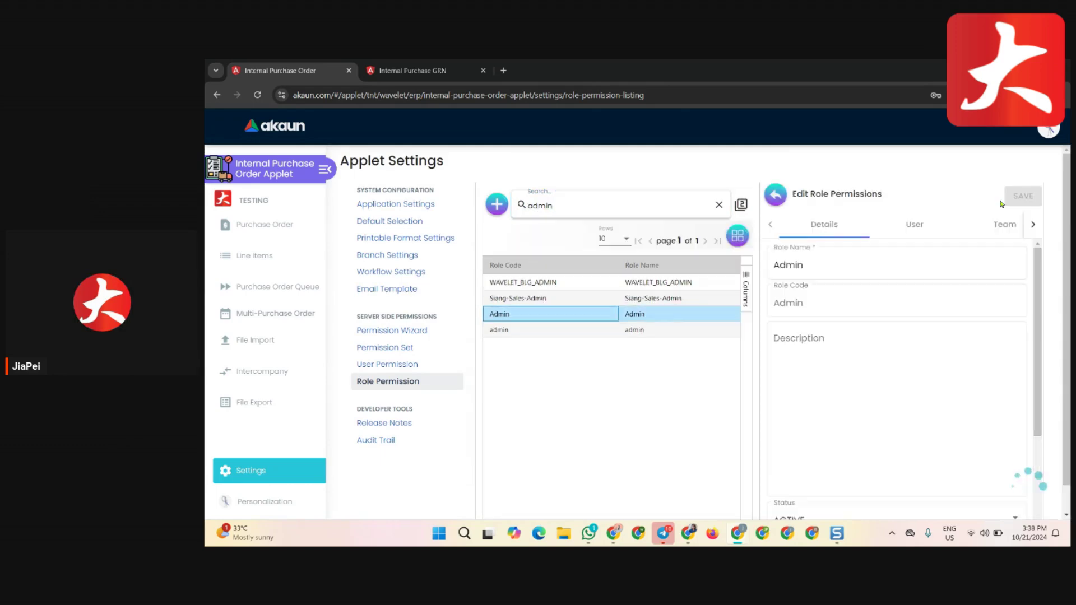
Step: Review the Admin role's Team, User, Permission Set and Client Side Permission settings
click(1004, 230)
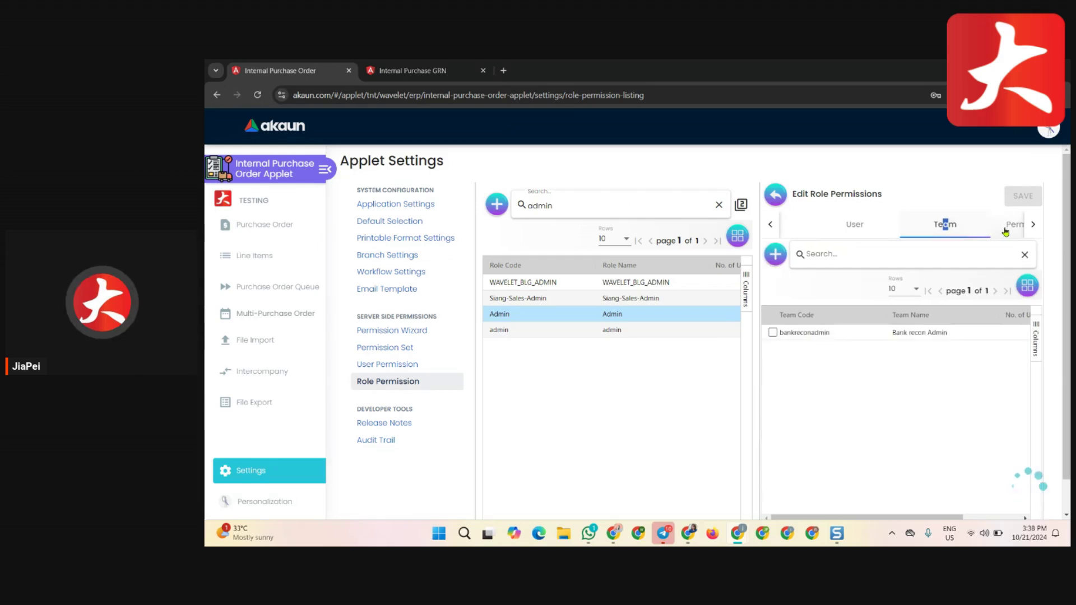
click(861, 234)
click(954, 231)
click(1014, 226)
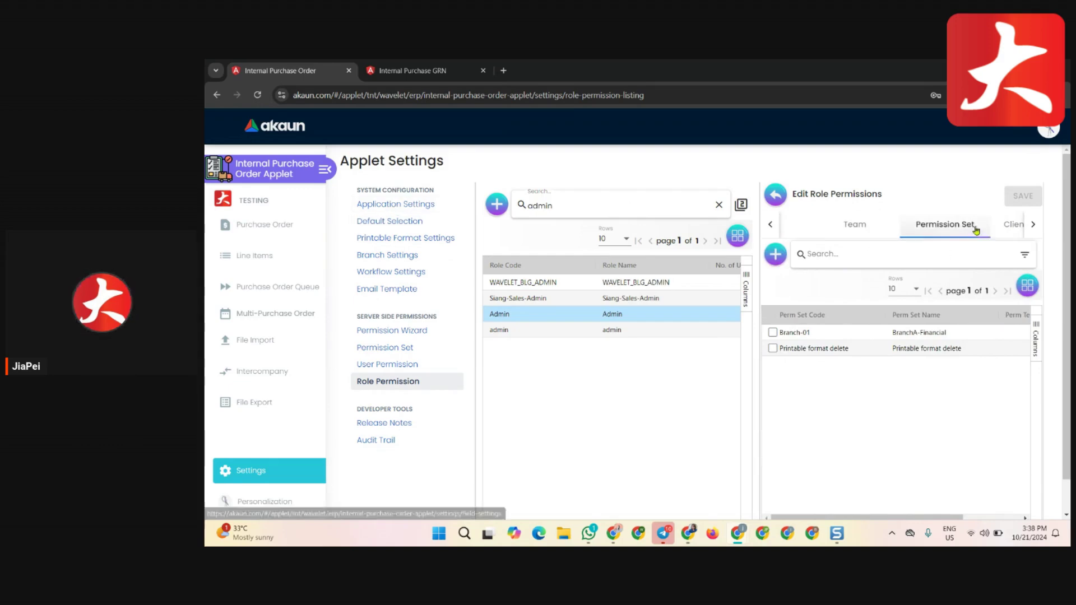
click(1011, 225)
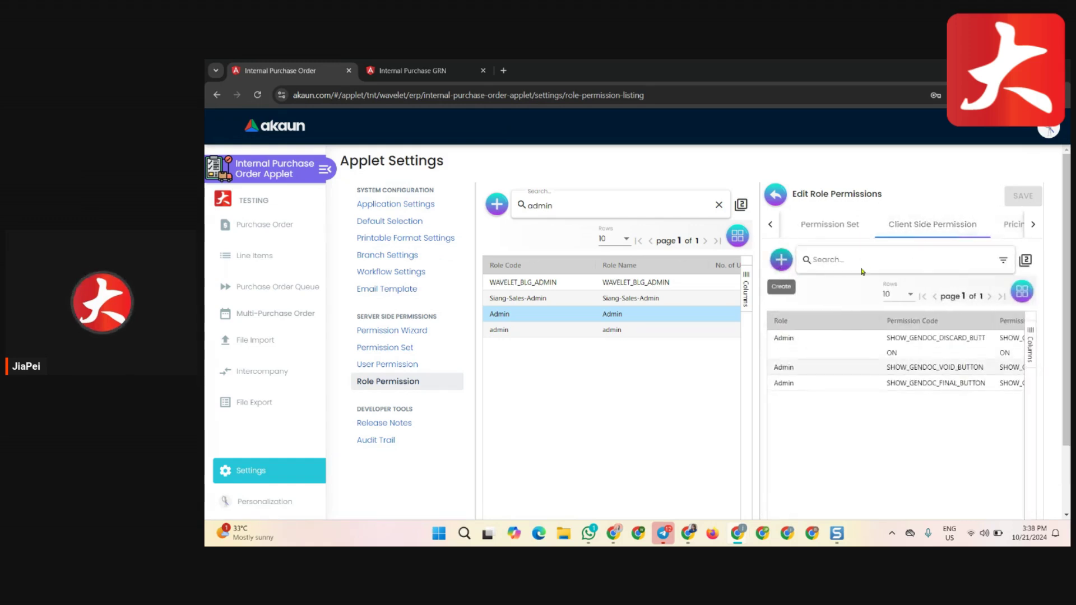
Step: Examine the choices for adding a client side permission to the Admin role, and return to the Purchase Order listing without saving
click(1000, 241)
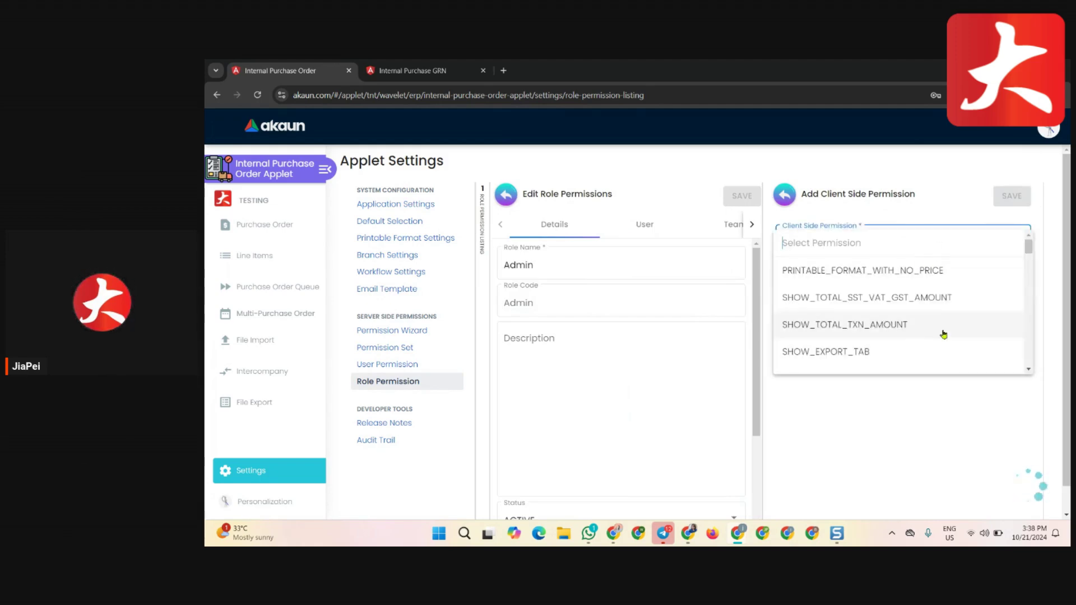
scroll(944, 330, down, 10)
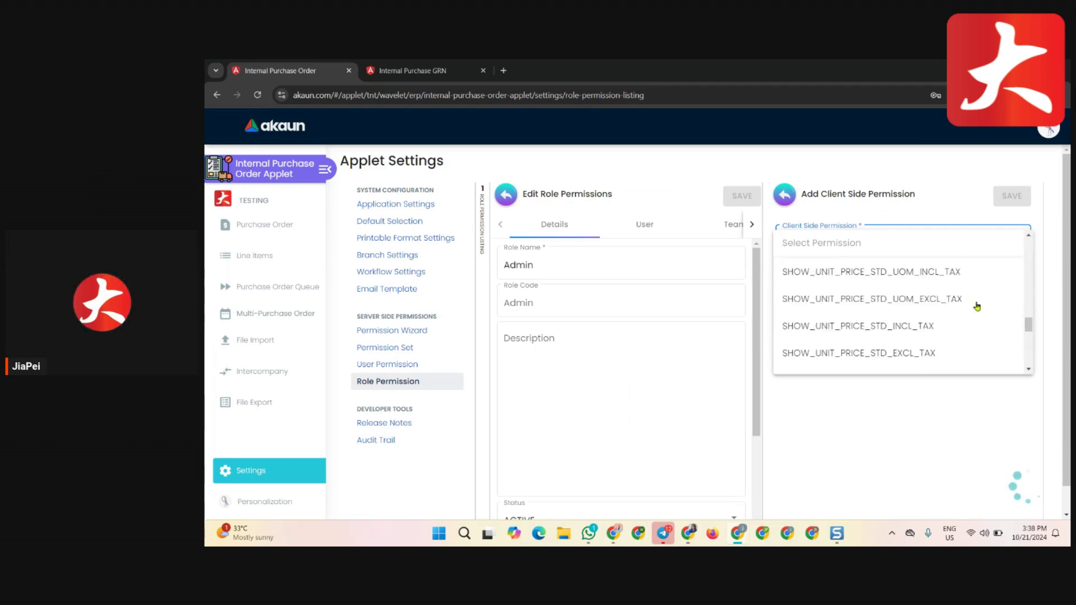
scroll(976, 306, down, 5)
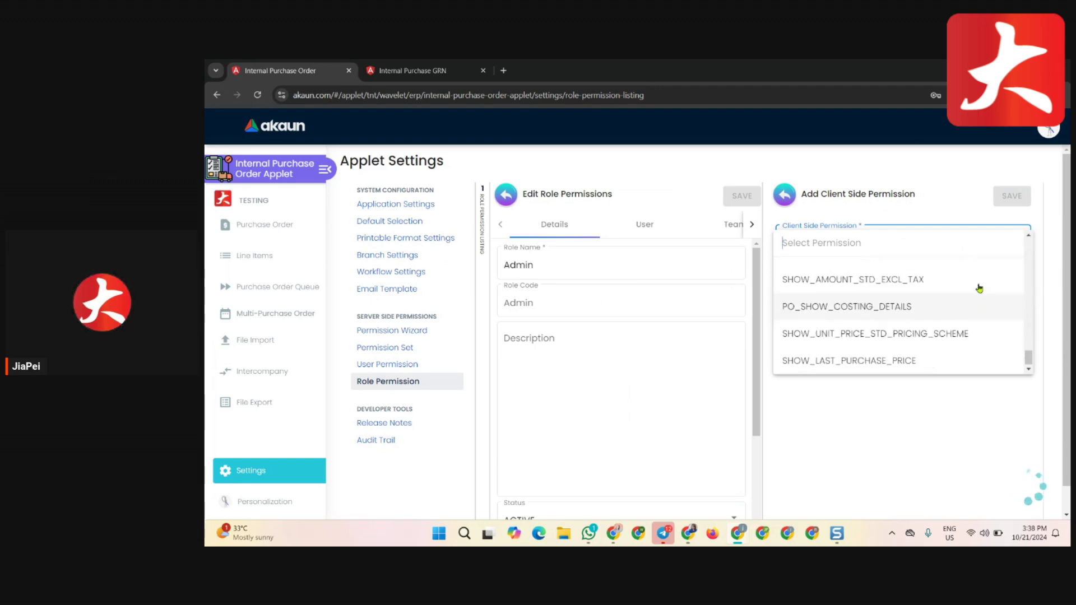
click(786, 195)
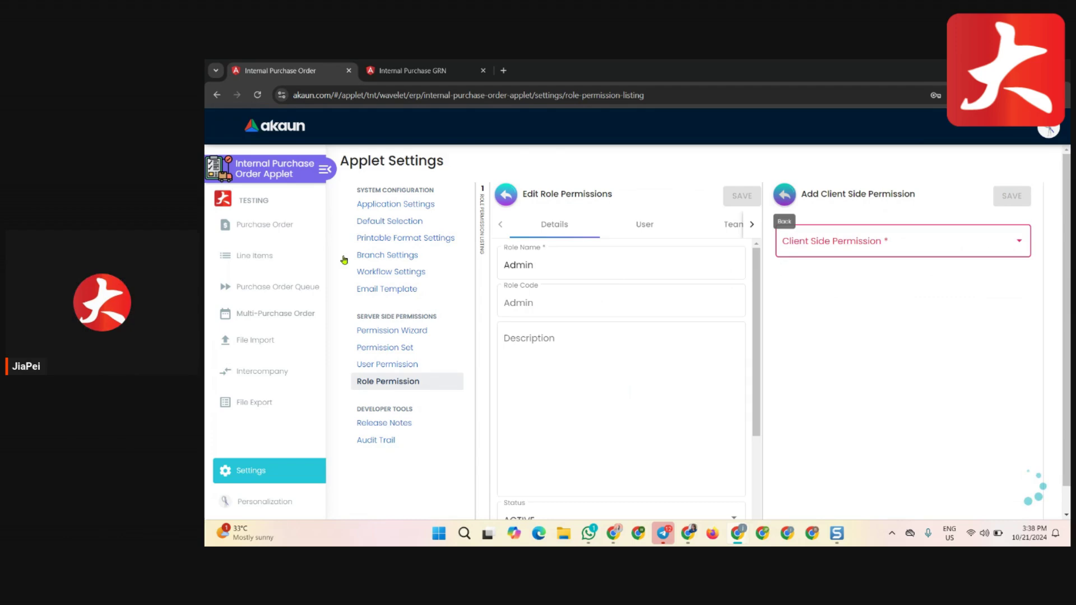
click(265, 224)
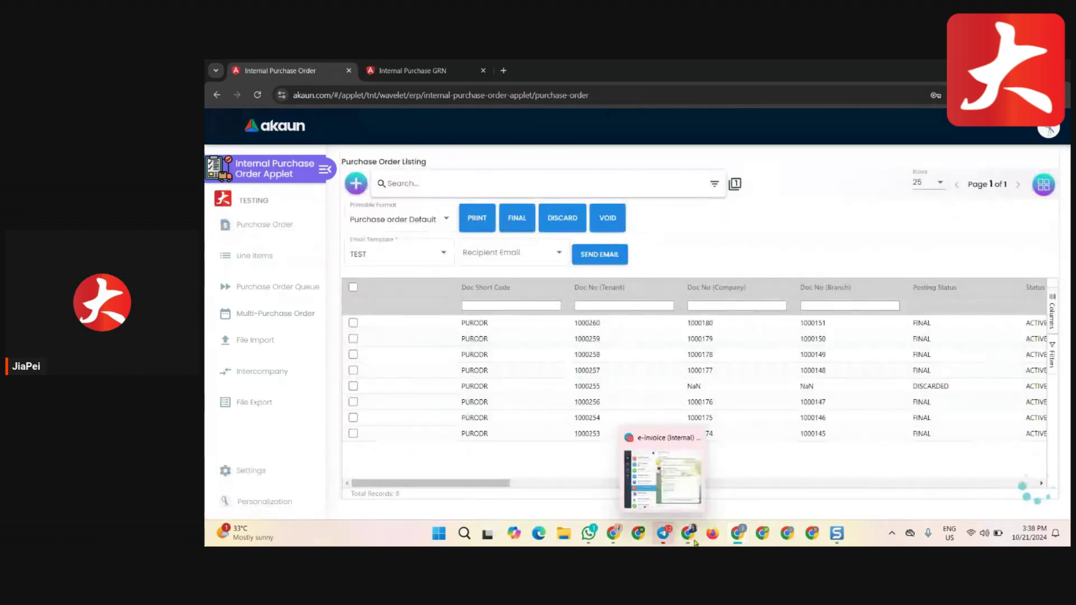
Step: Switch to the Bigledger Purchase Order Applet-V1.0 presentation in Google Slides and show the Applet Settings slide
mouse_move(692, 539)
click(838, 480)
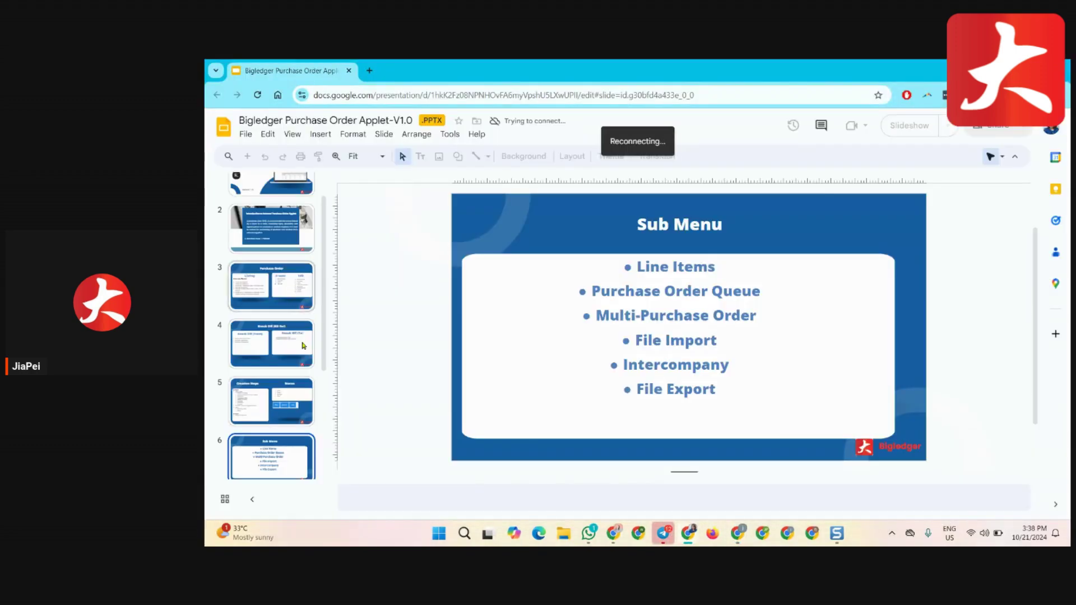
scroll(301, 454, down, 3)
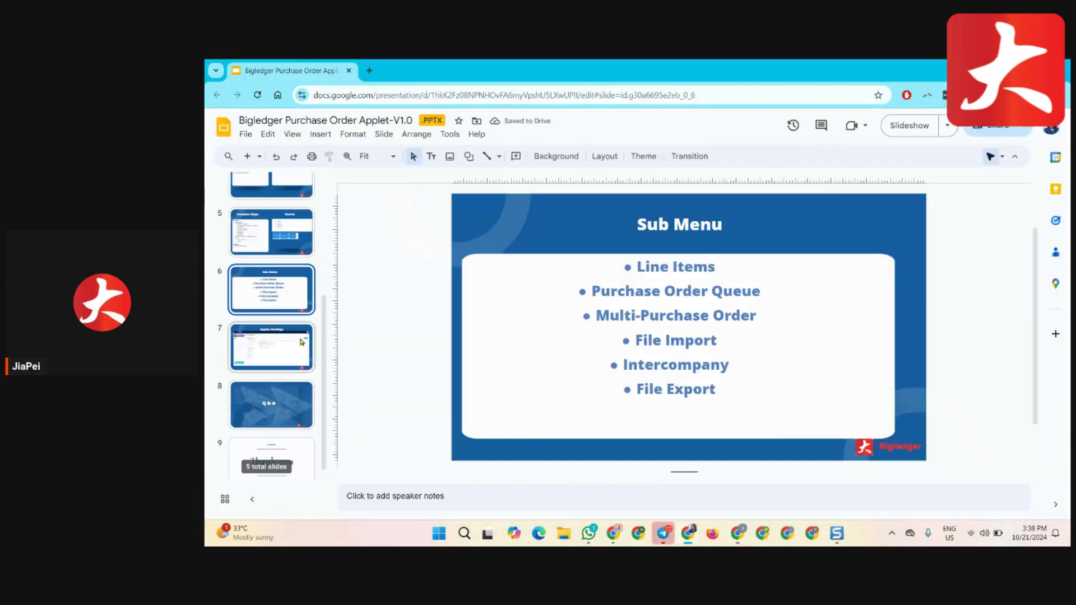
click(286, 346)
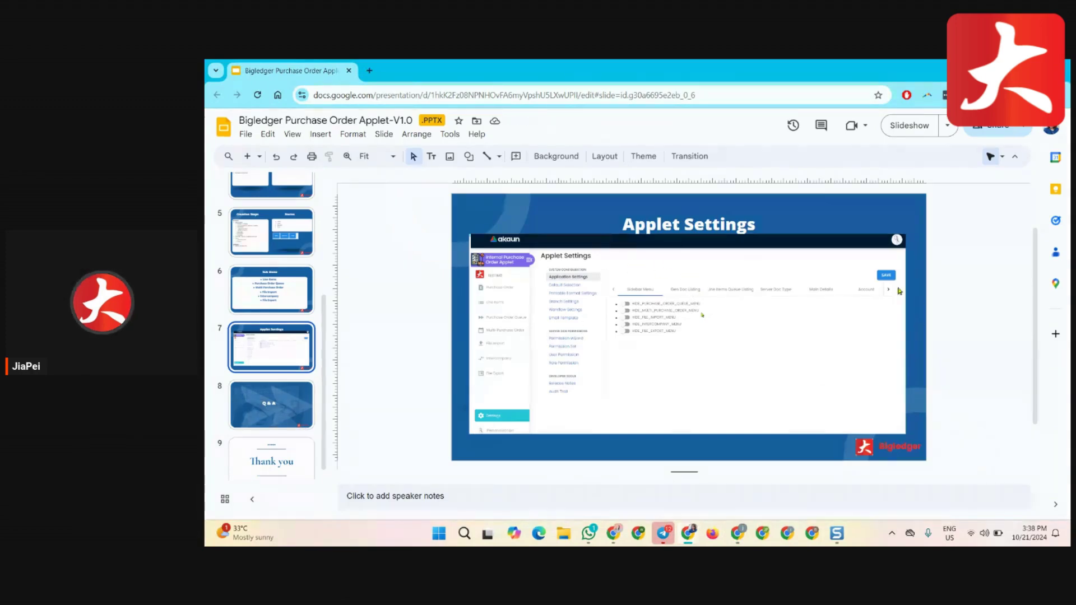
Step: Present the slideshow from the Applet Settings slide through Q & A to the closing Thank you slide
click(921, 127)
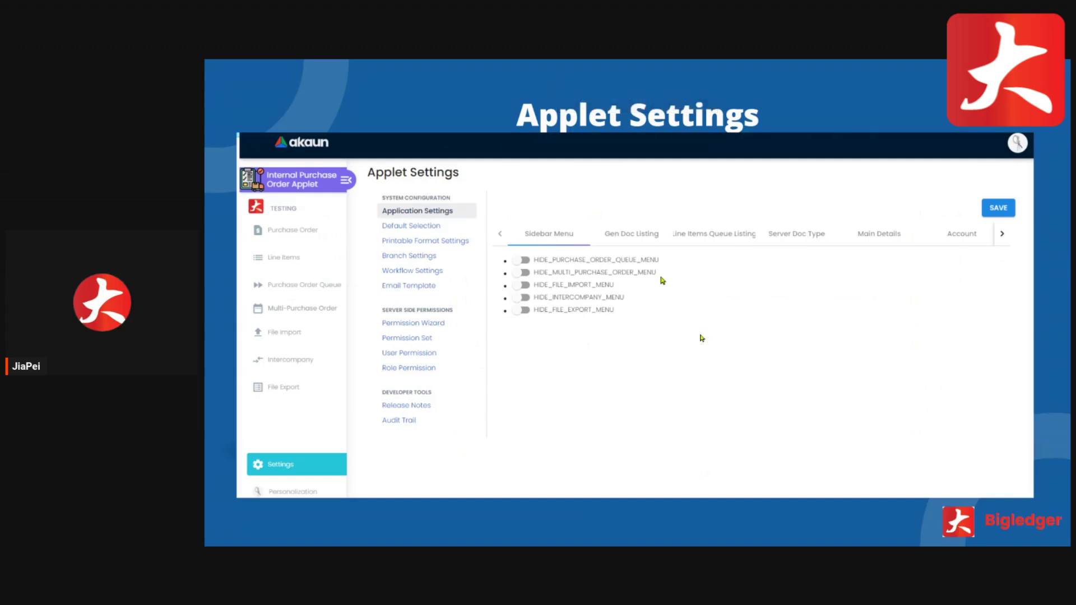
key(Right)
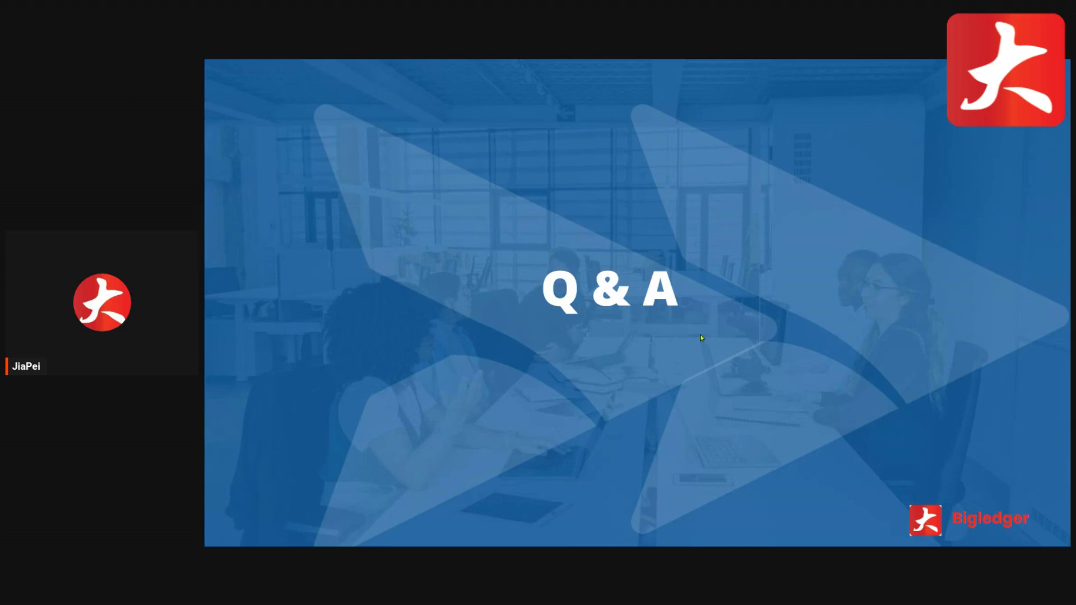
key(Right)
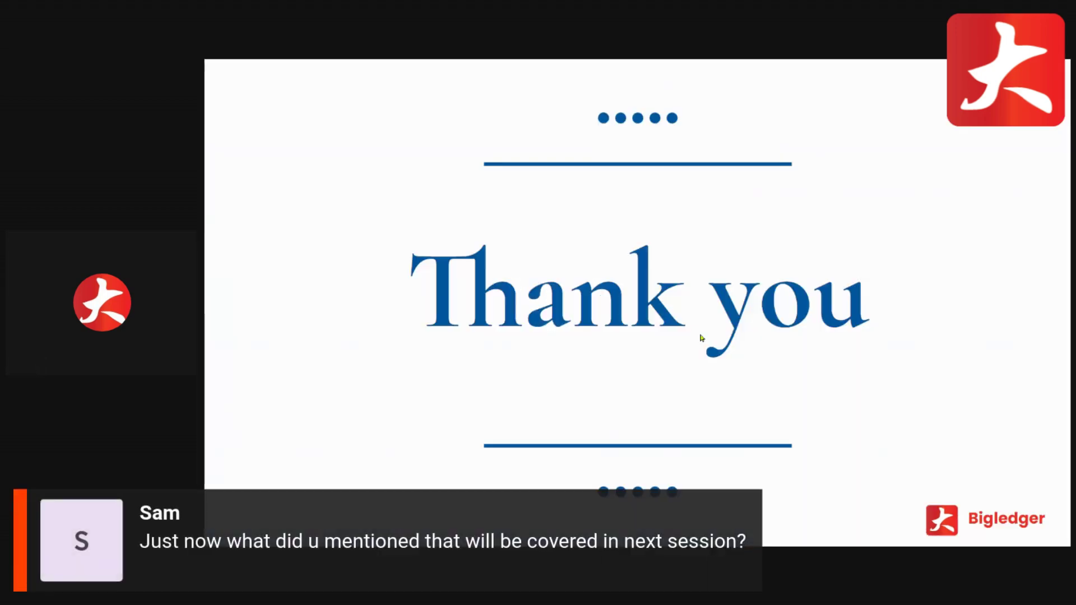